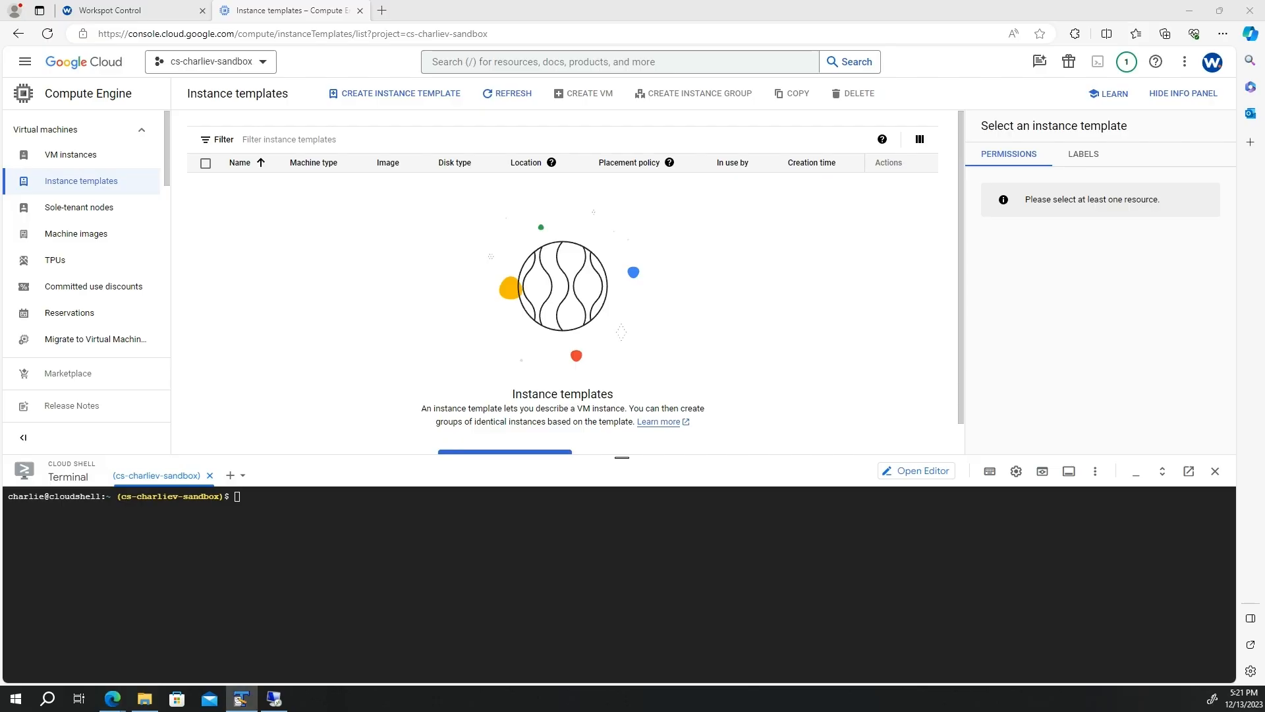
# - Run the gcloud import in Cloud Shell turning win11-22h2.vhd into the bootable image cv-baseimage
pyautogui.click(938, 614)
pyautogui.write('gcloud compute images import cv-baseimage --os=windows-11-x64-byol --source-file="gs://charlie-vhds/win11-22h2.vhd" --project "cs-charliev-sandbox" --network=cs-charlie-vpc-1 --subnet=cs-charlie-subnet-1-usc')
pyautogui.press('Return')
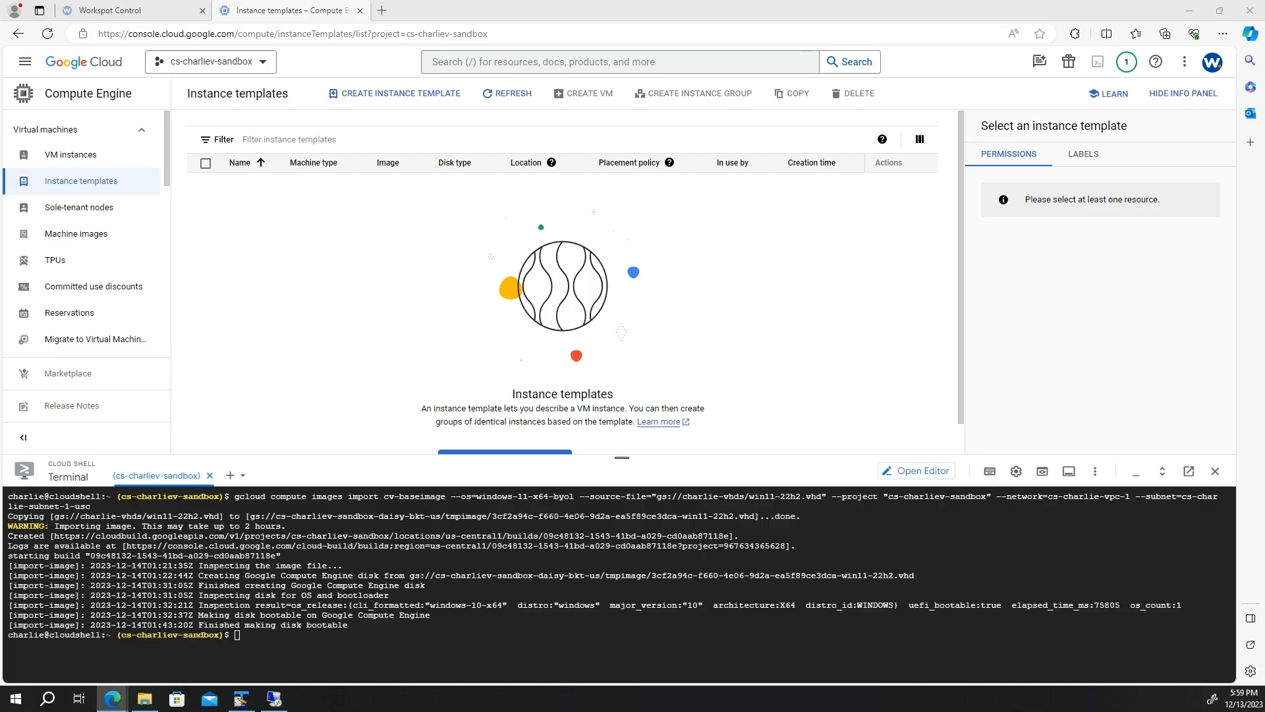
# - Create the gcptemplate VM via gcloud, then download WorkspotAgentSetup.msi and return to the administrator Command Prompt
pyautogui.click(464, 604)
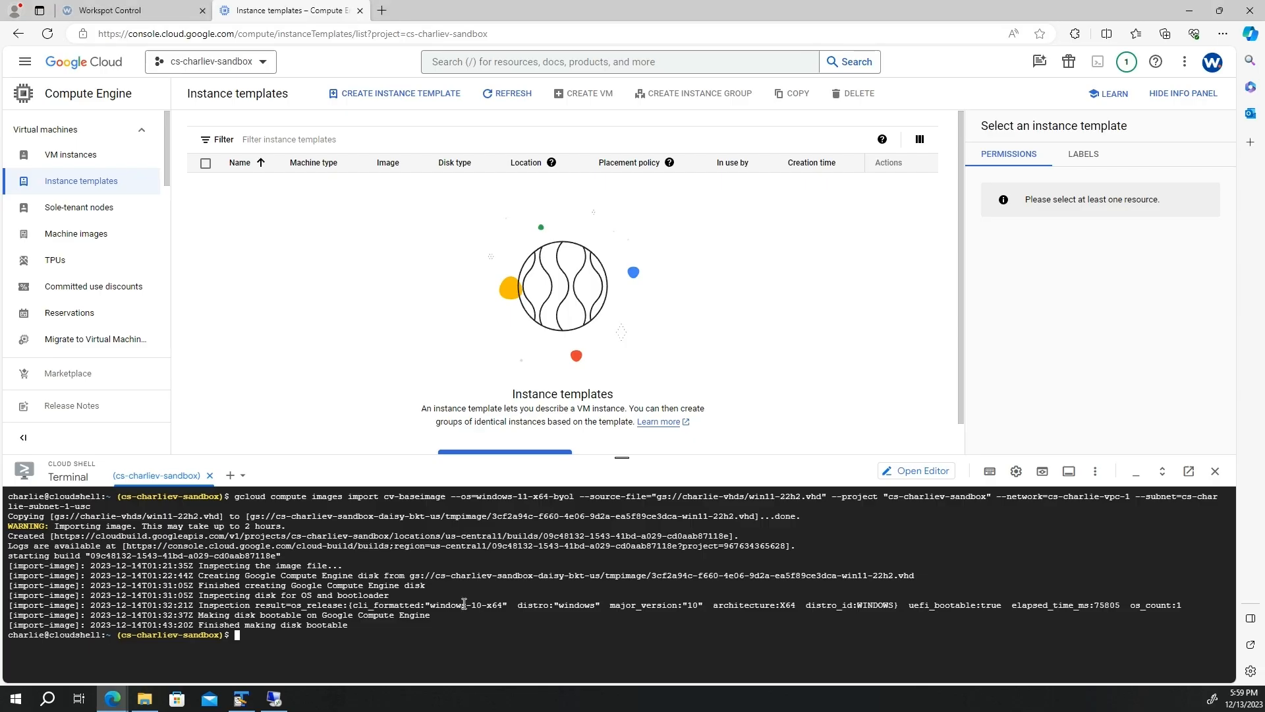
pyautogui.hotkey('ctrl', 'v')
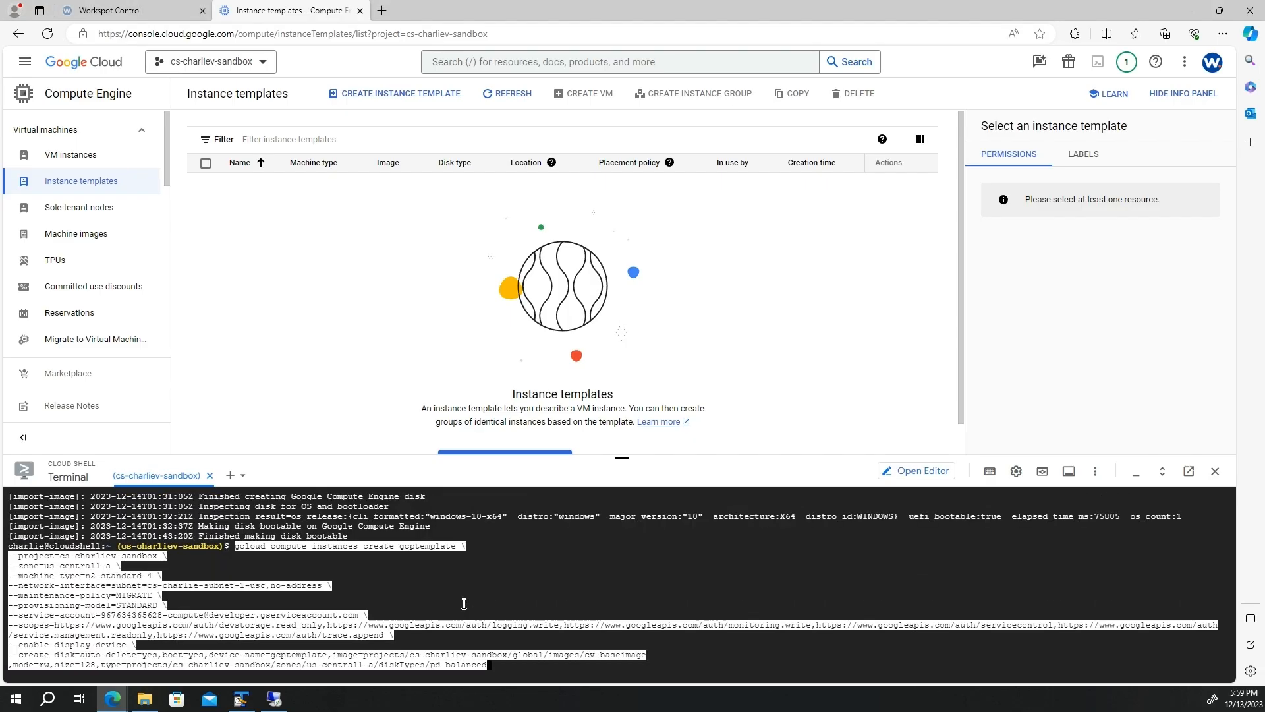
pyautogui.press('Return')
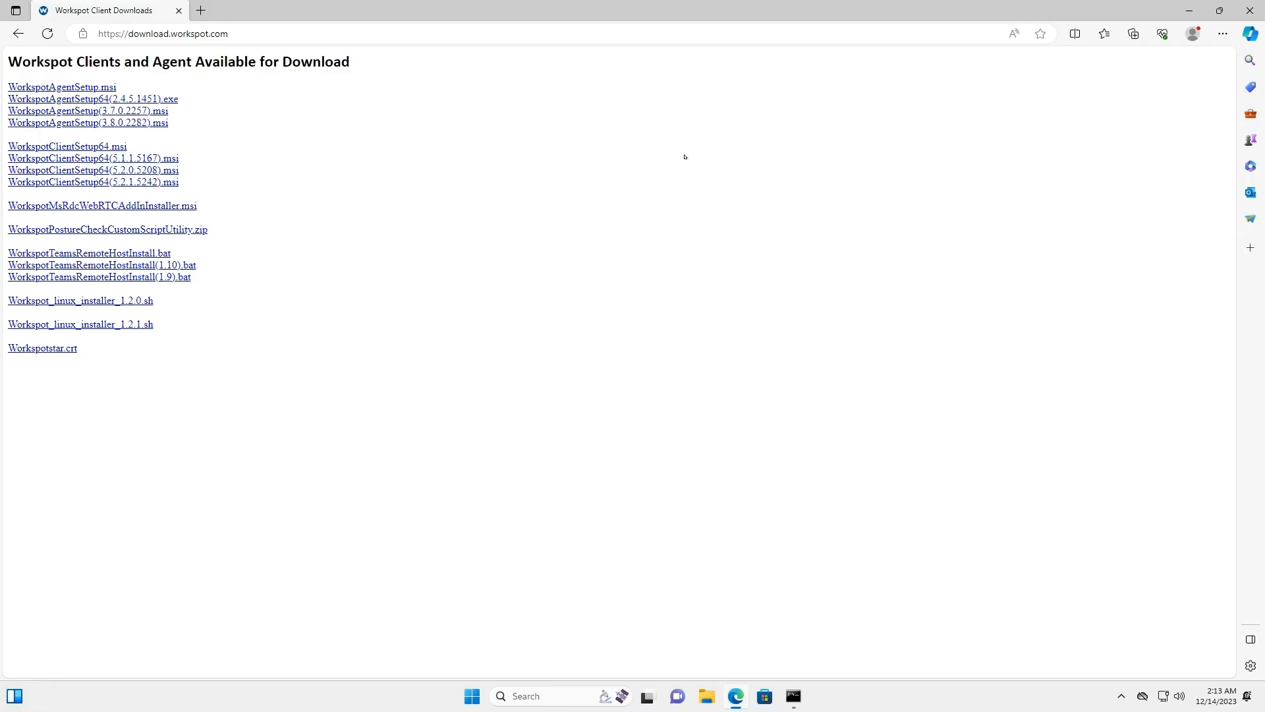
pyautogui.click(71, 90)
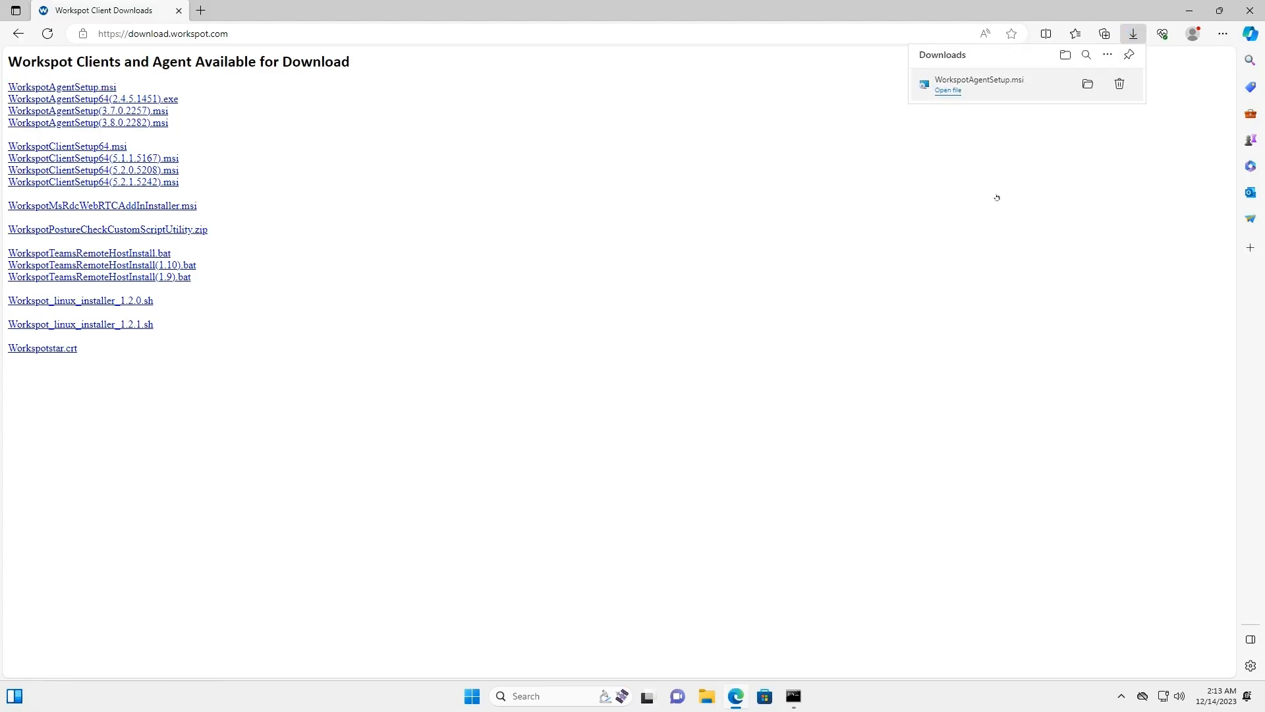
pyautogui.click(793, 696)
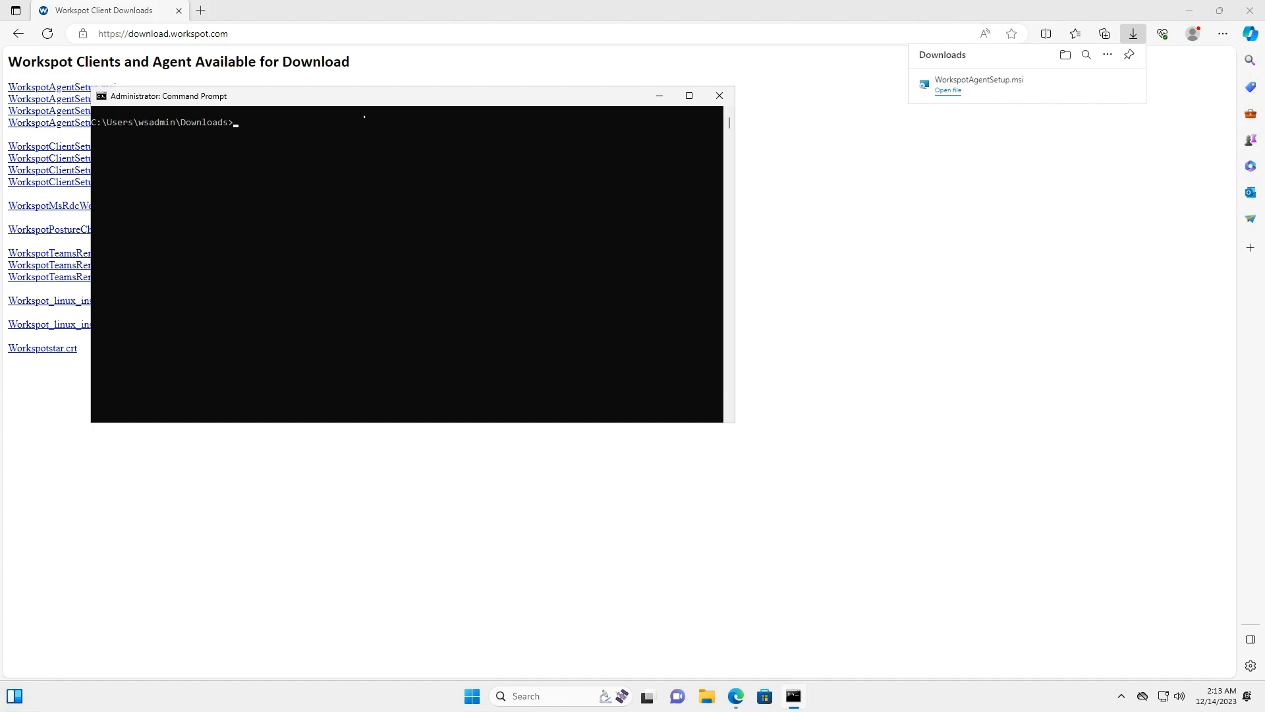
# - Install Workspot Agent 3.8.0.2282 from WorkspotAgentSetup.msi, accepting the licence agreement
pyautogui.write('WorkspotAgentSetup.msi')
pyautogui.press('Return')
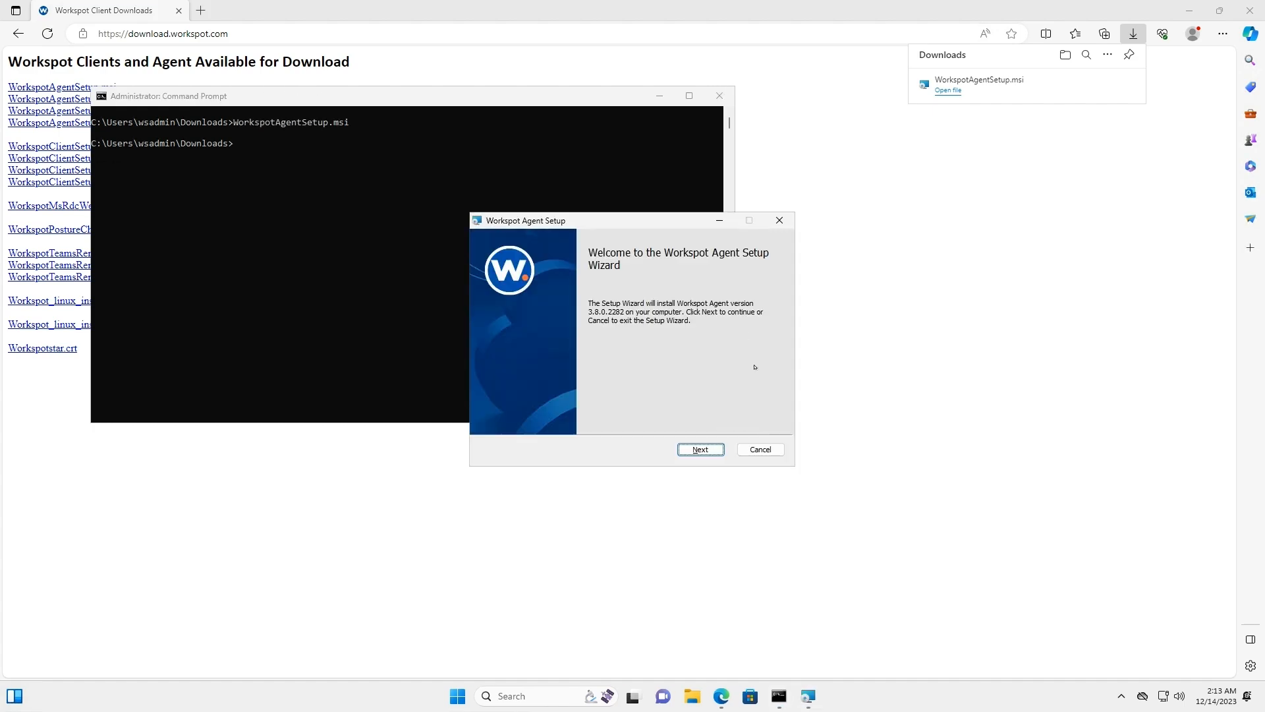
pyautogui.click(719, 446)
pyautogui.click(484, 393)
pyautogui.click(688, 450)
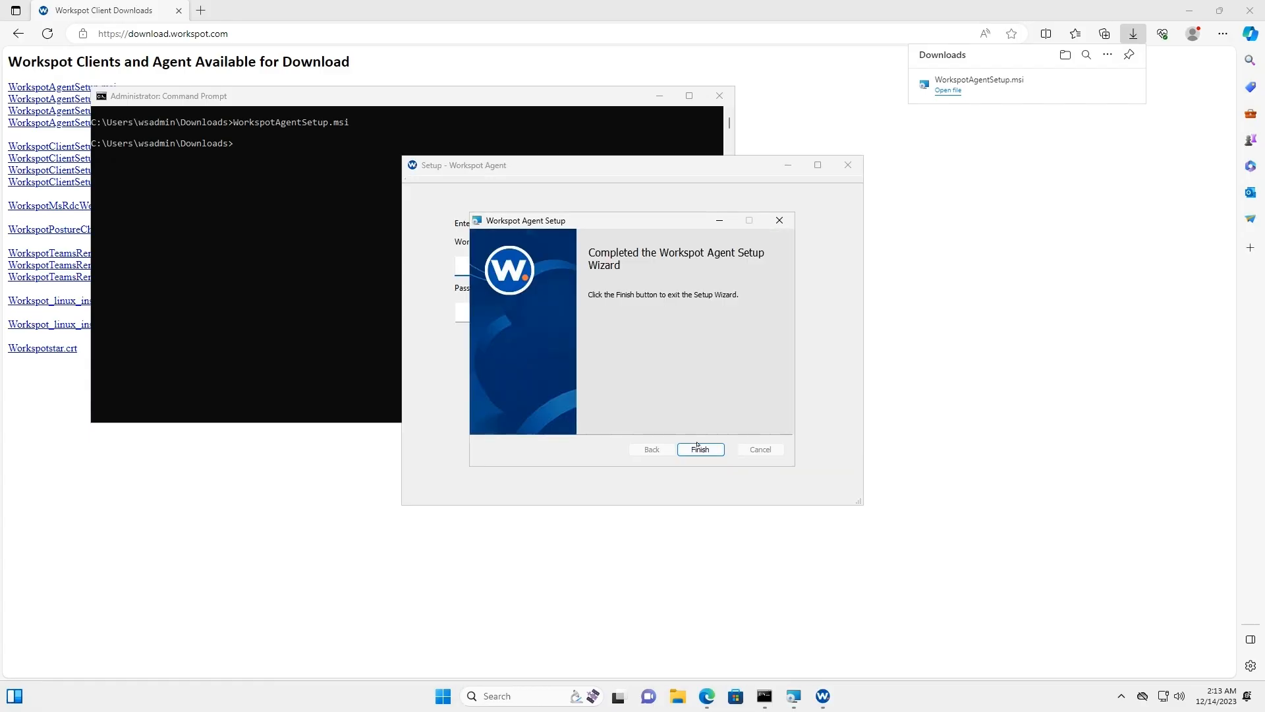
pyautogui.click(697, 448)
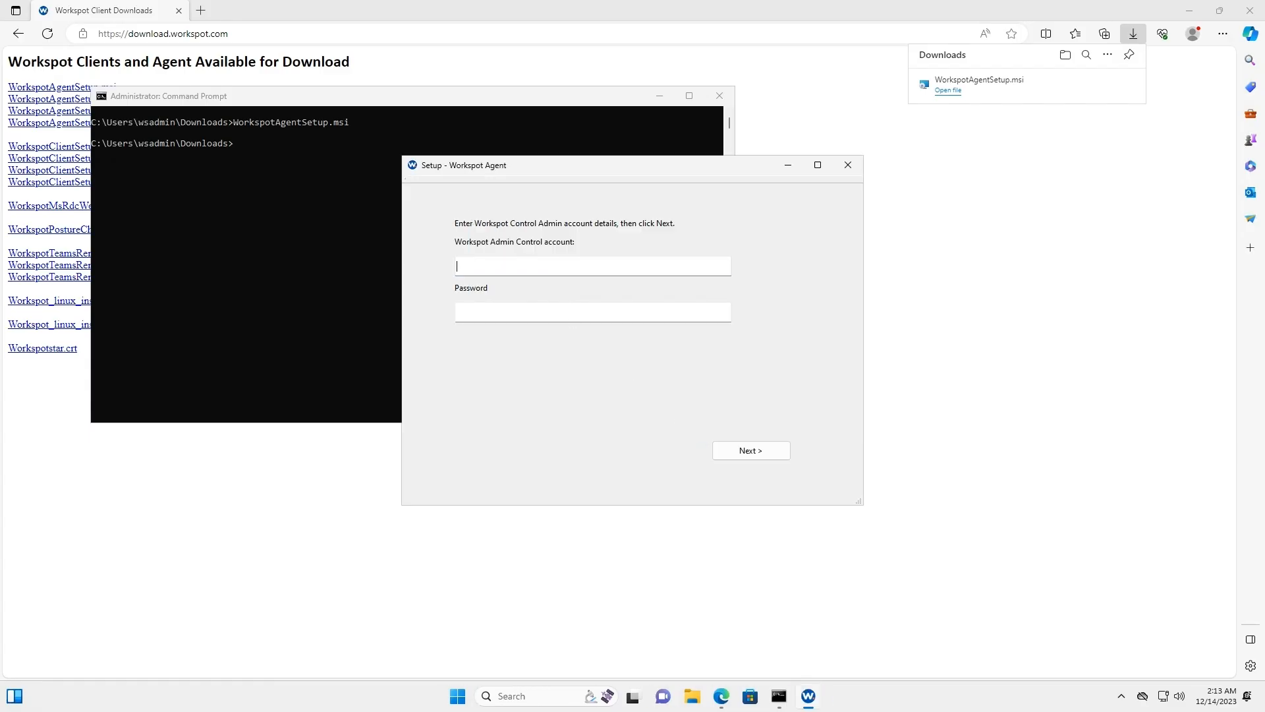
# - Register this machine as a template using the Workspot Control admin account e-mail and password
pyautogui.press('Tab')
pyautogui.write('***************')
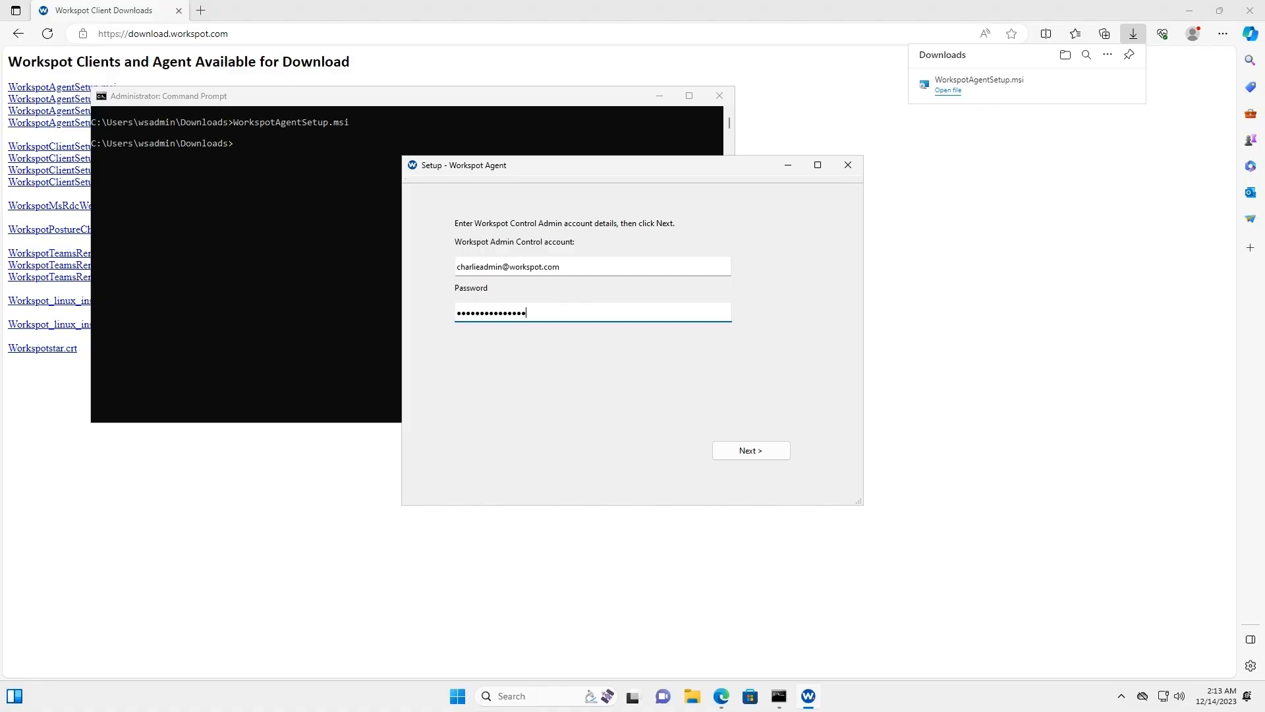
pyautogui.press('Return')
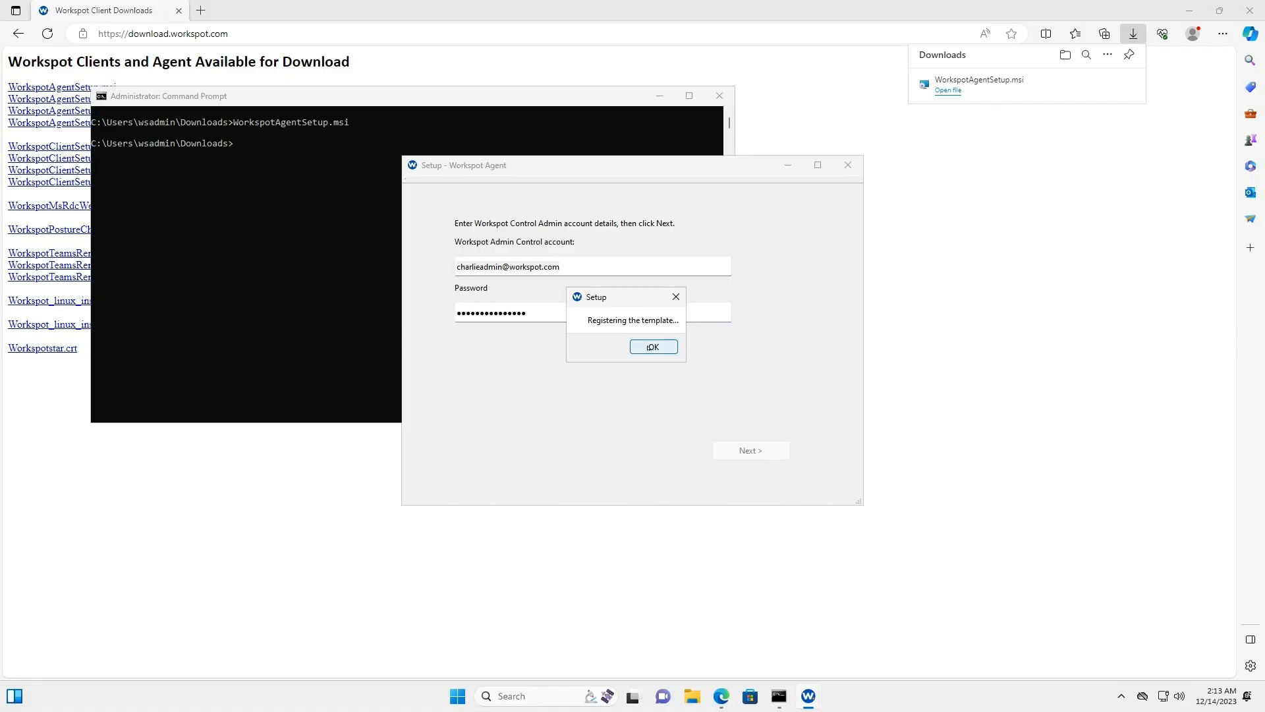
pyautogui.click(649, 348)
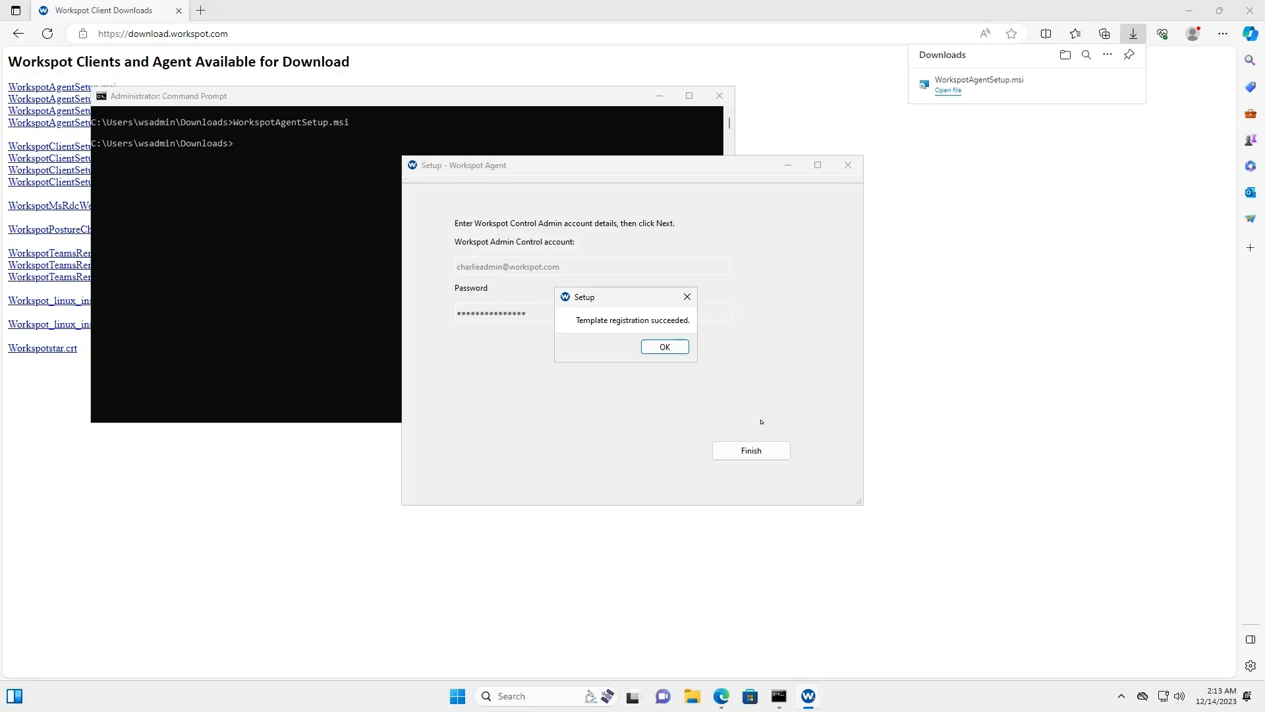
pyautogui.click(670, 348)
# - Go to C:\ProgramData\WorkspotAgent in File Explorer and grant permanent access to the folder
pyautogui.click(742, 449)
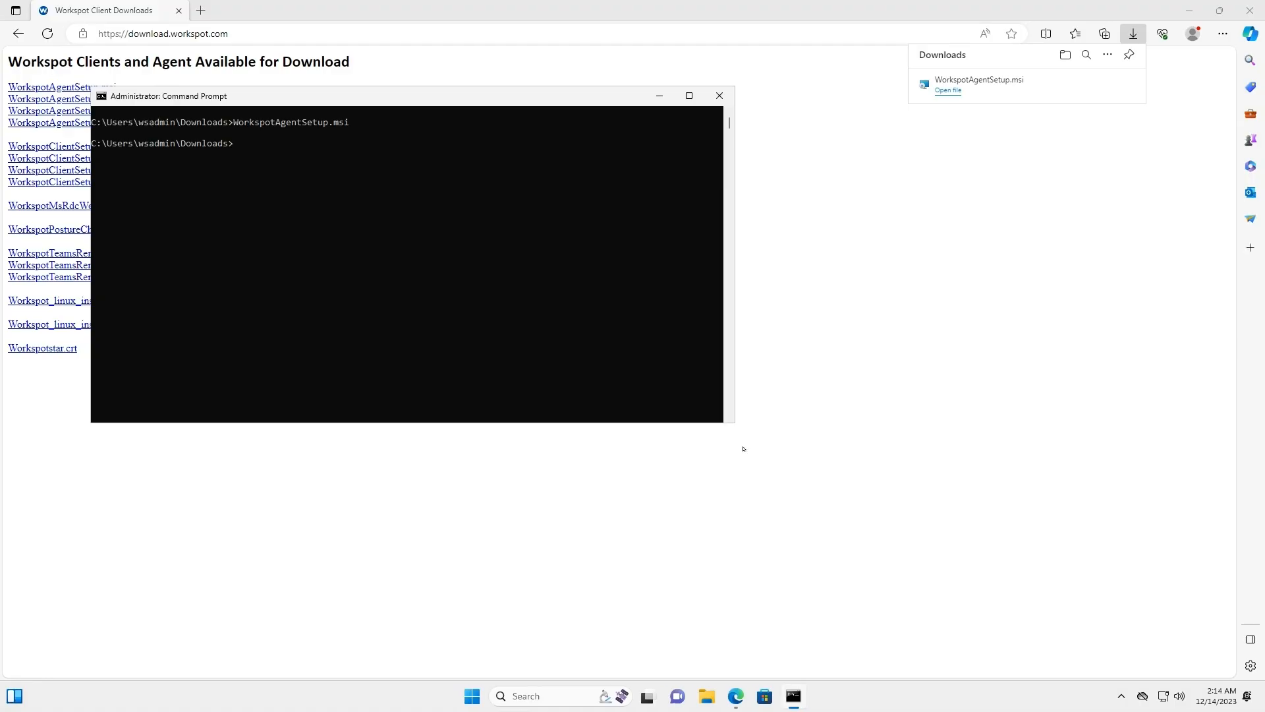
pyautogui.click(707, 696)
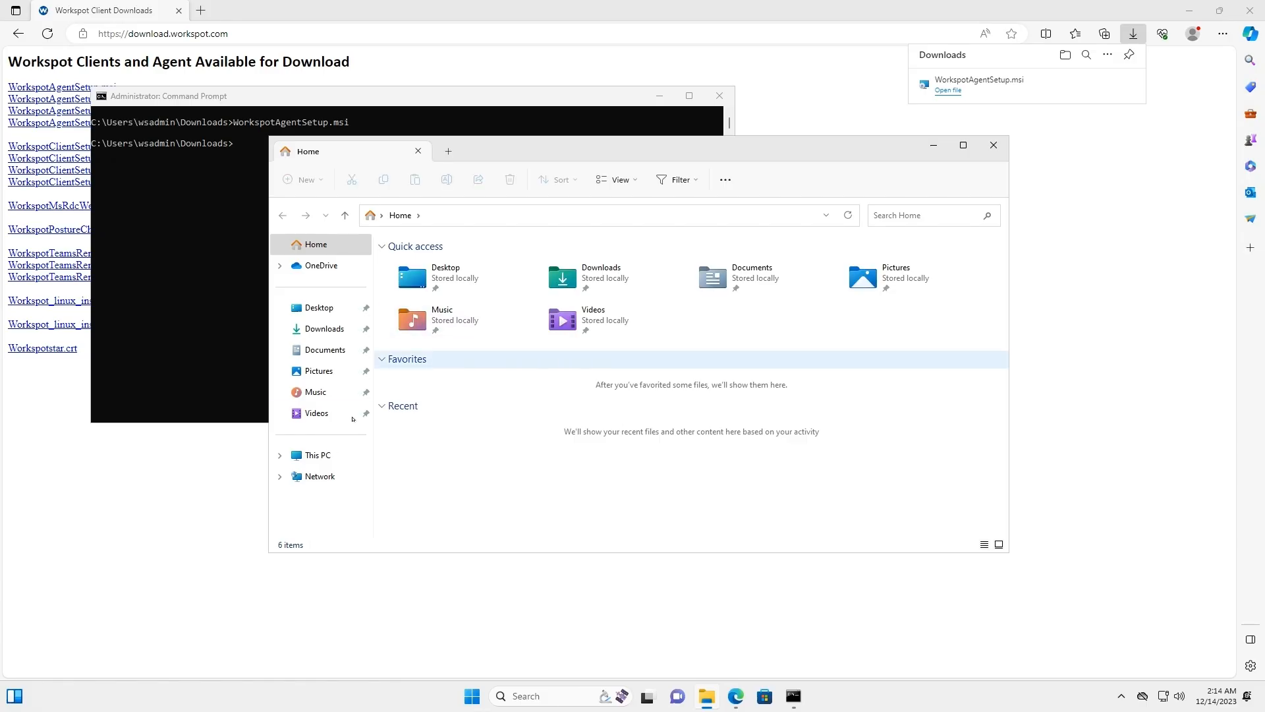
pyautogui.click(331, 457)
pyautogui.doubleClick(483, 275)
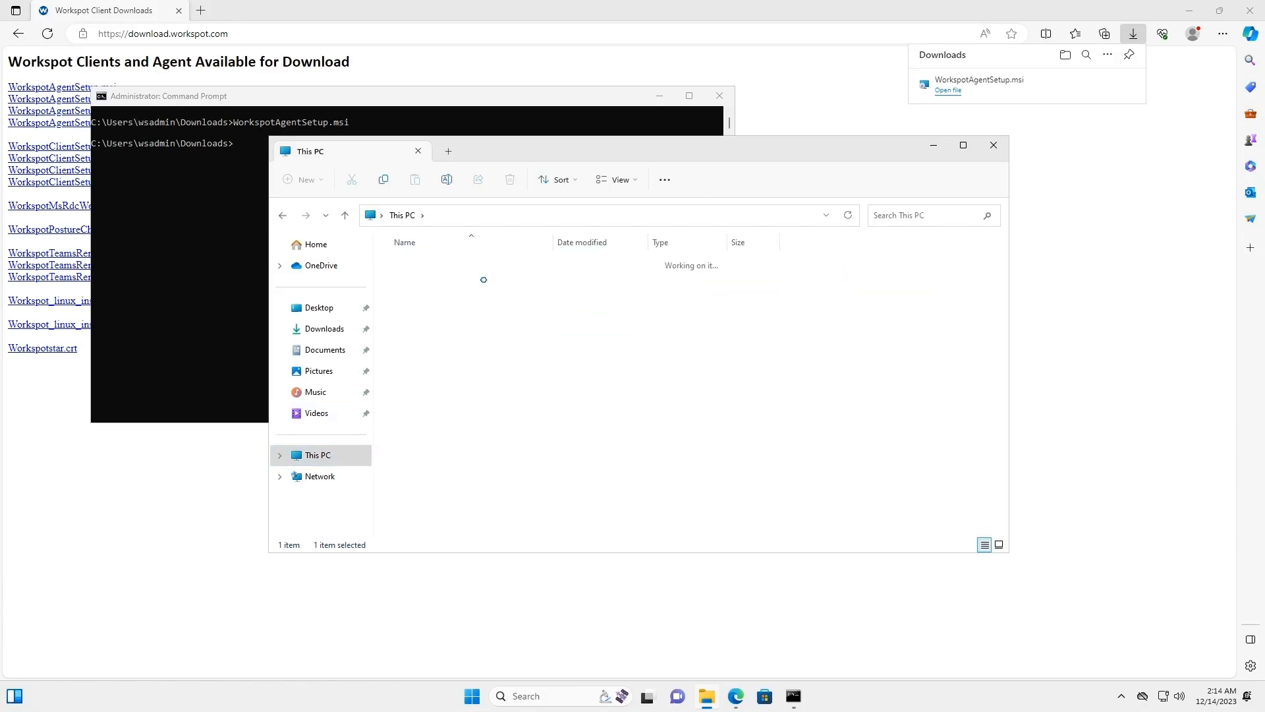
pyautogui.click(491, 217)
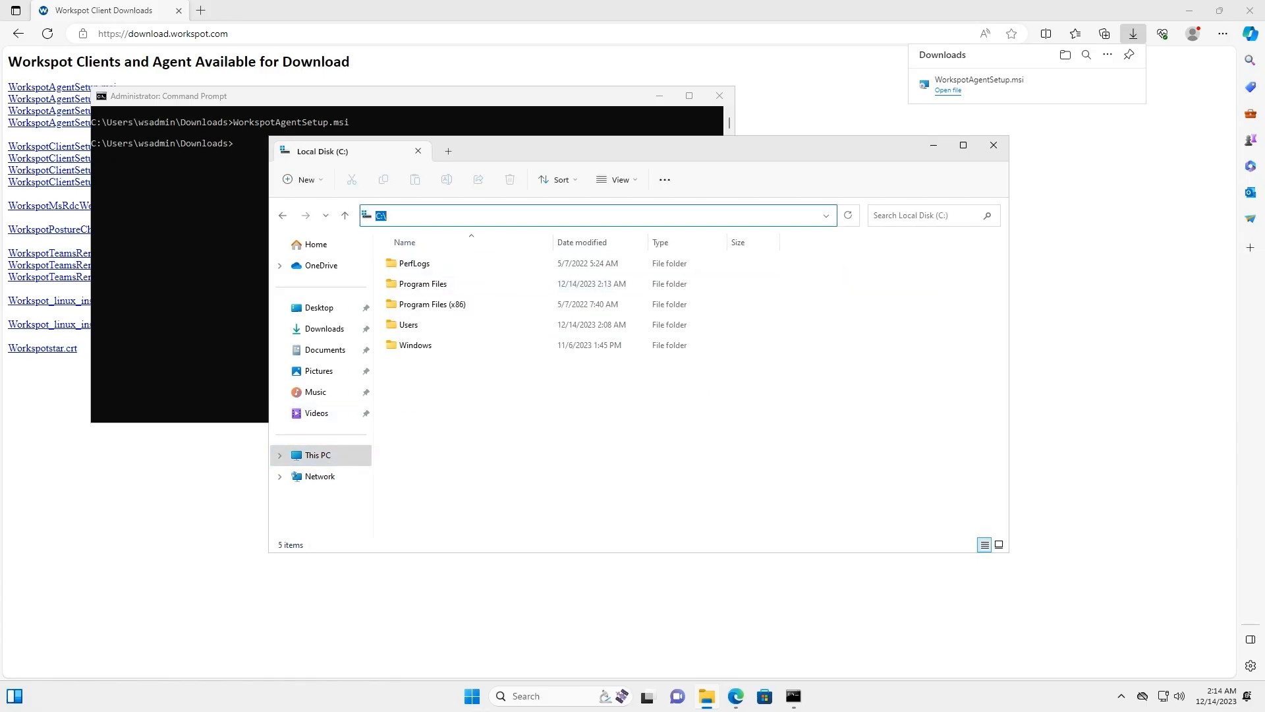
pyautogui.write('C:\\programdata\\wors')
pyautogui.press('BackSpace')
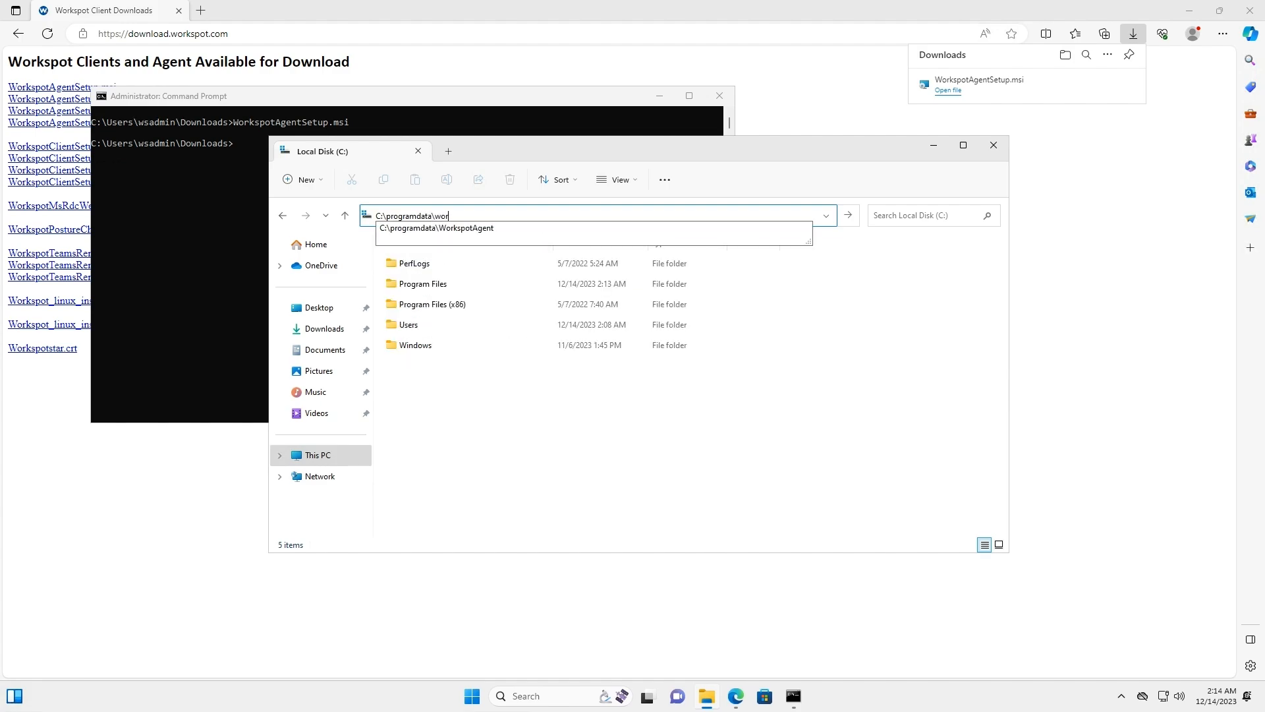
pyautogui.click(486, 227)
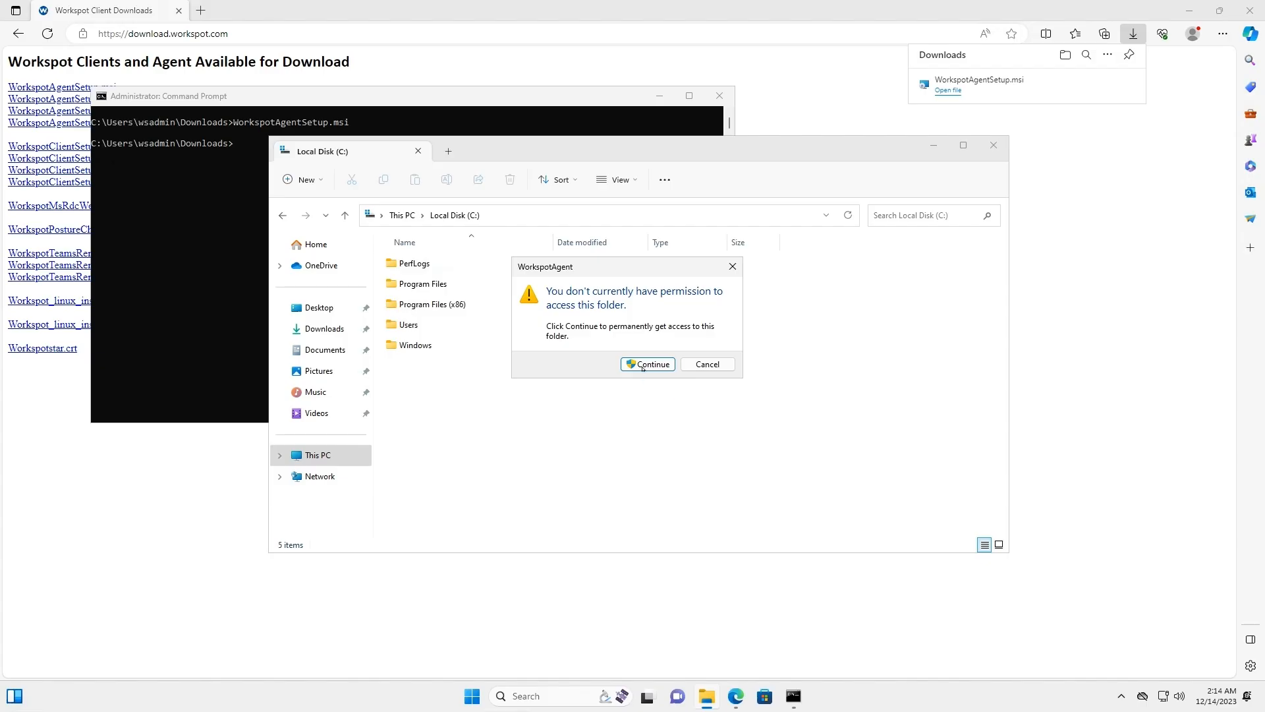
pyautogui.click(642, 363)
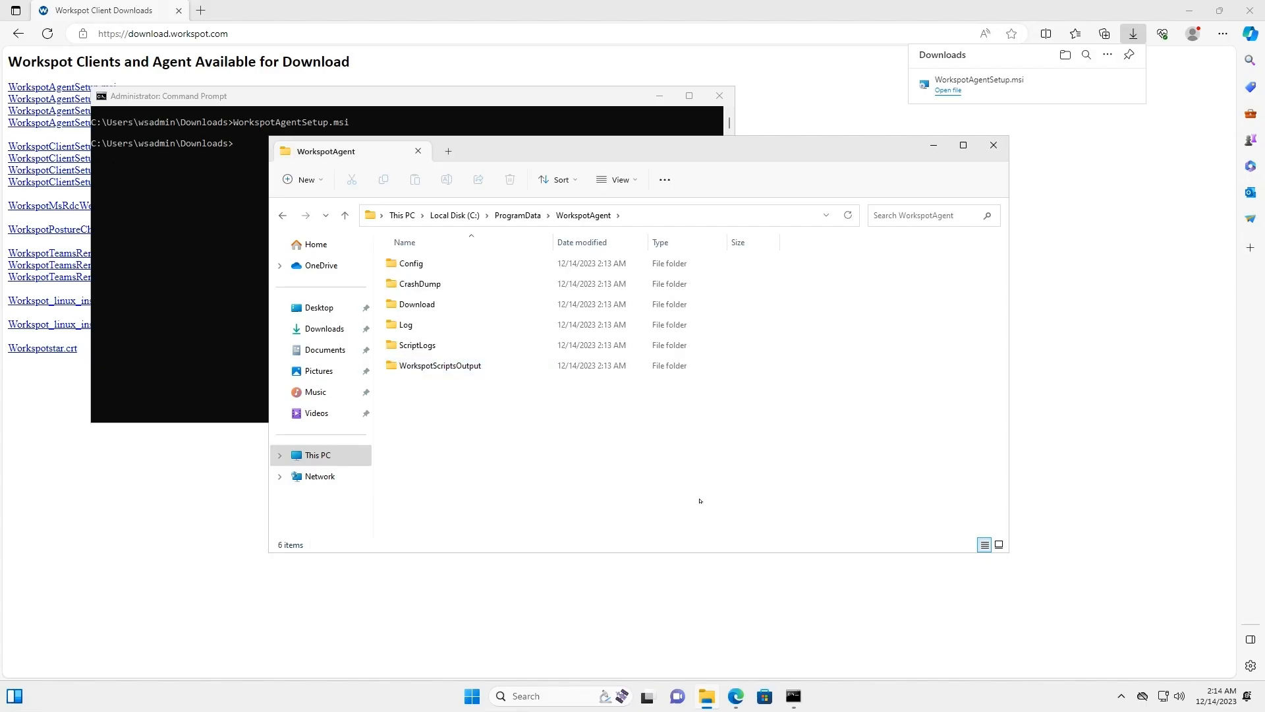
# - Give the Administrators group Full control on the Config folder's security permissions
pyautogui.rightClick(411, 263)
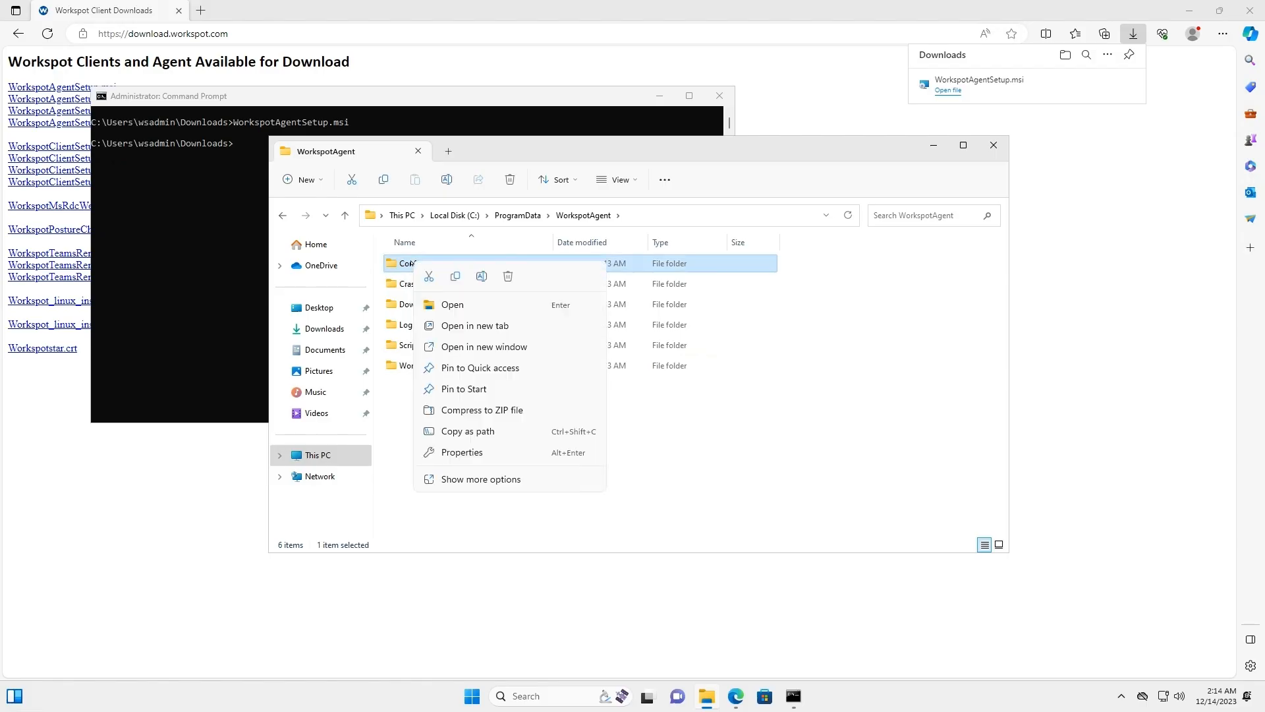
pyautogui.click(471, 451)
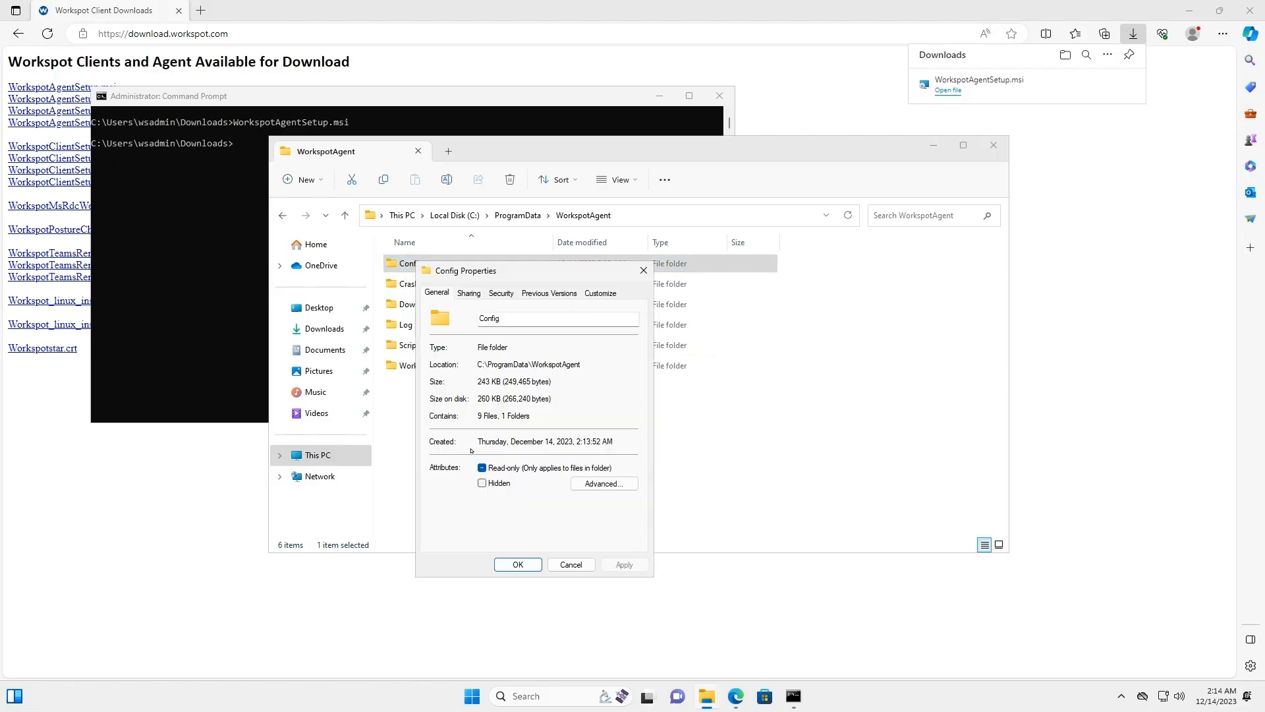
pyautogui.click(499, 293)
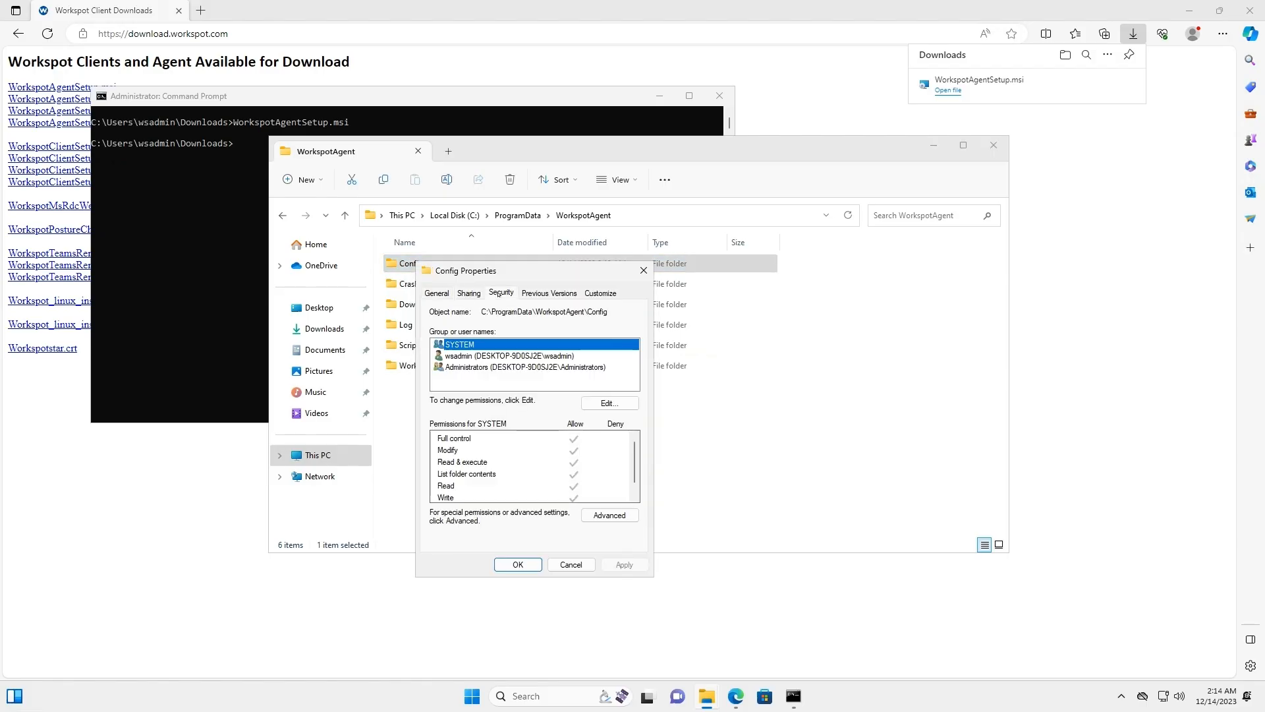
pyautogui.click(501, 367)
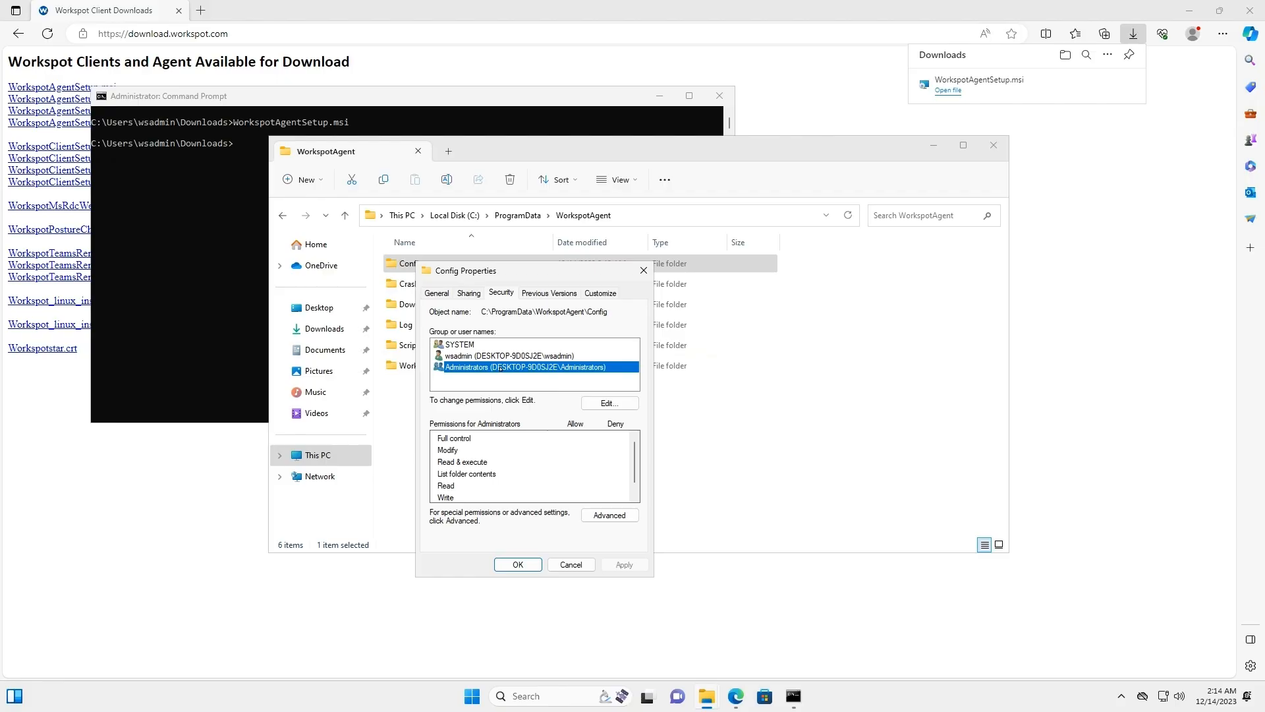
pyautogui.click(596, 402)
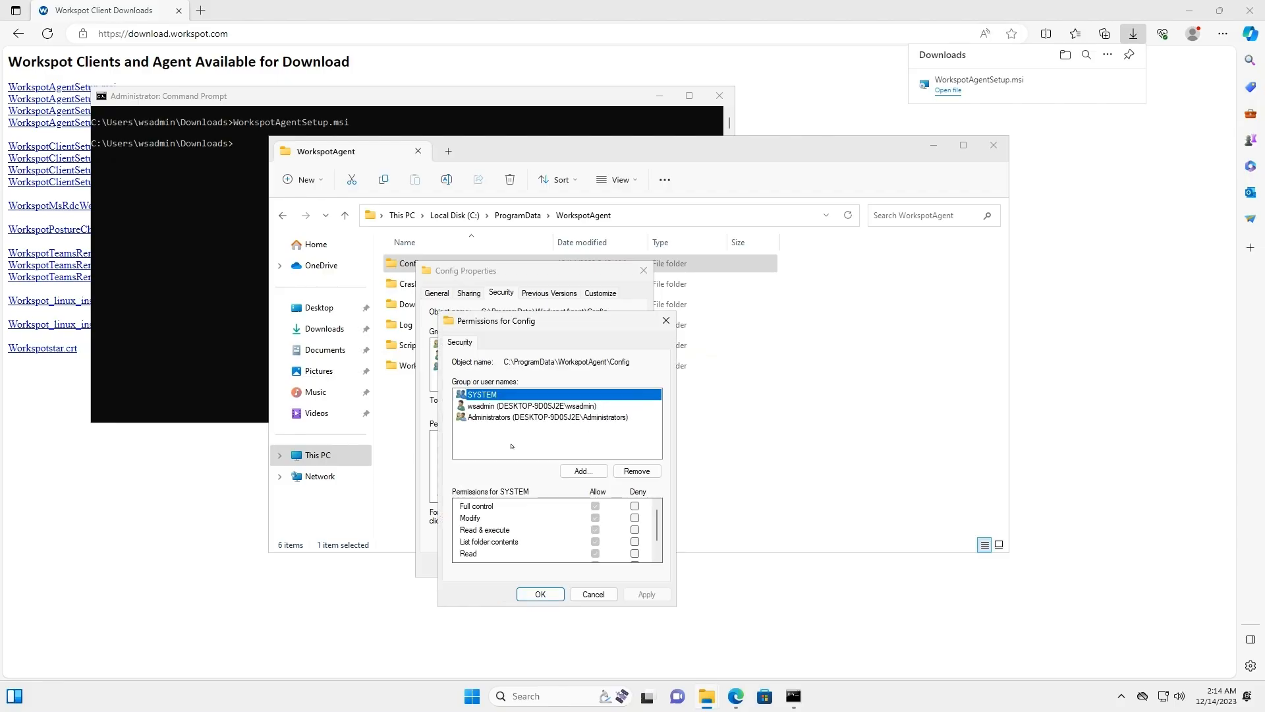
pyautogui.click(496, 418)
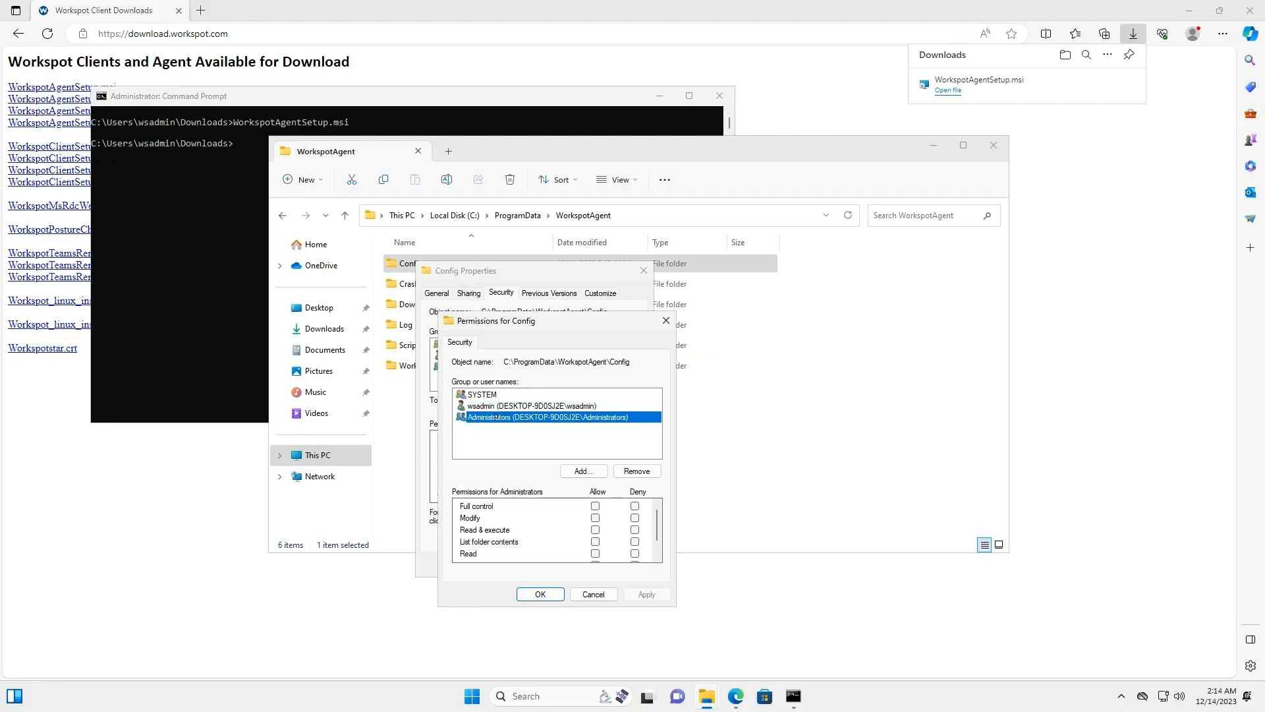
pyautogui.click(595, 506)
pyautogui.click(646, 593)
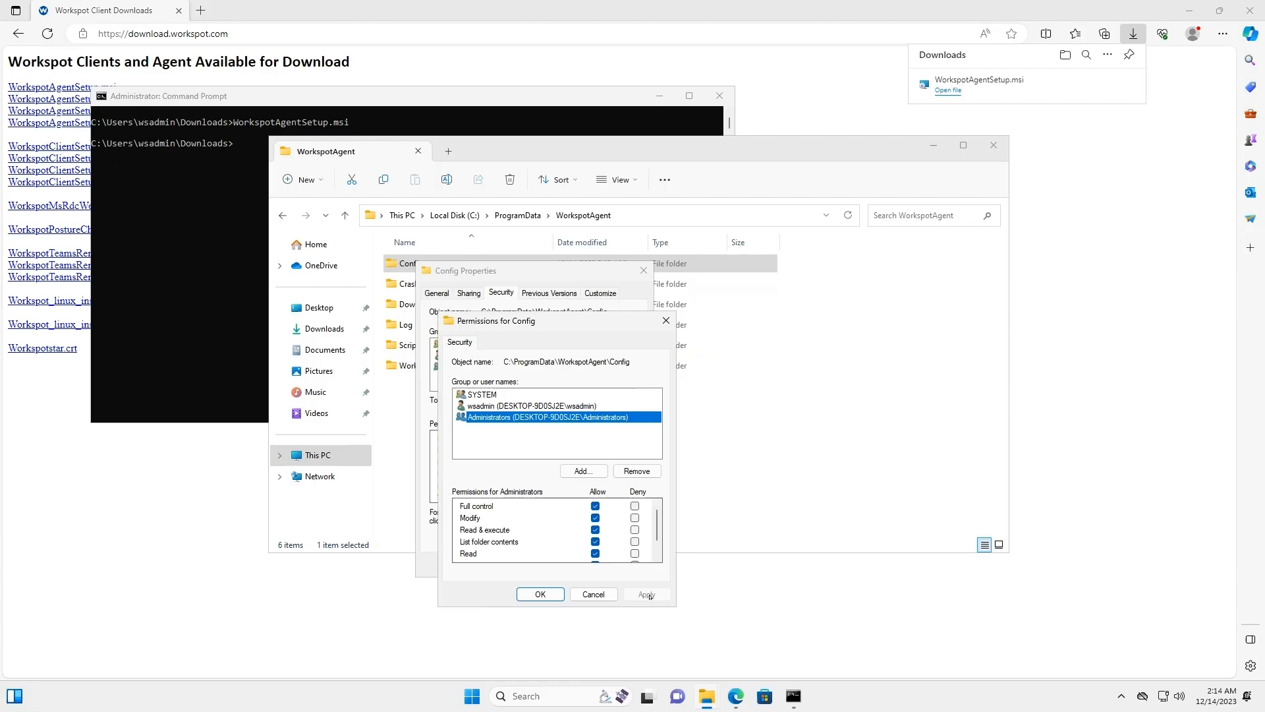
pyautogui.click(541, 593)
pyautogui.click(540, 563)
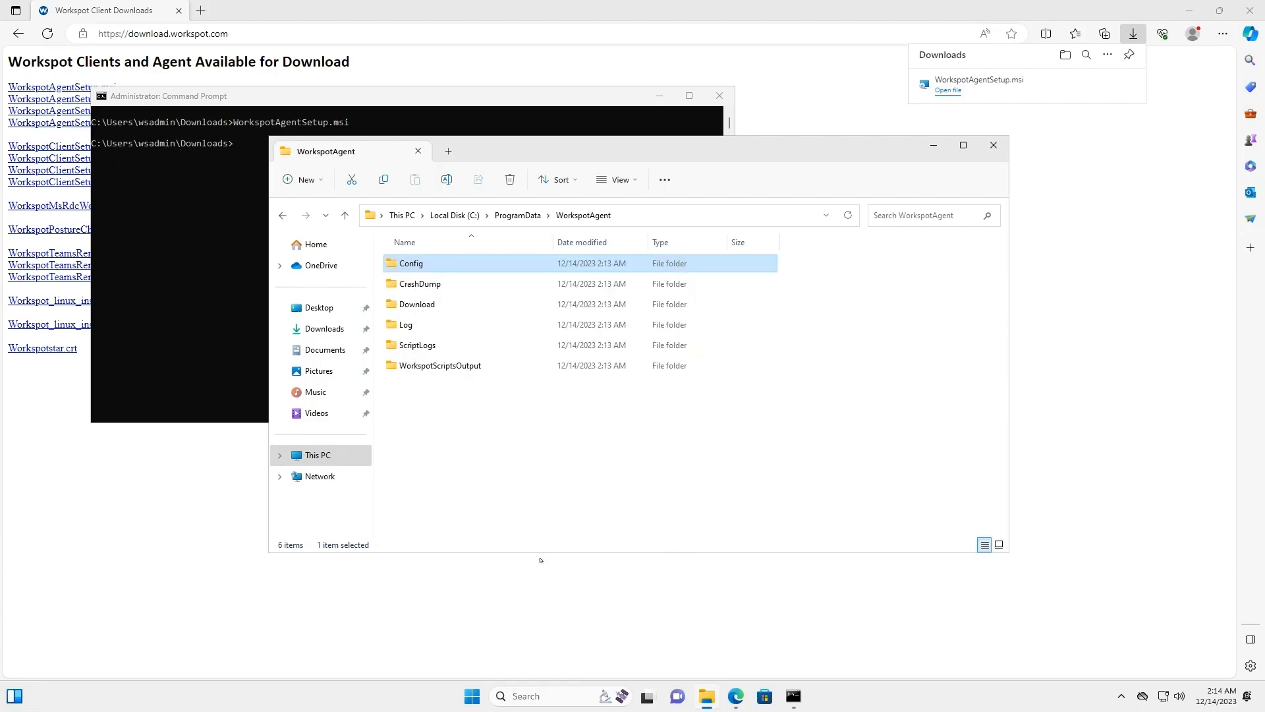
# - Open the C:\Program Files\WorkspotAgent folder
pyautogui.click(454, 216)
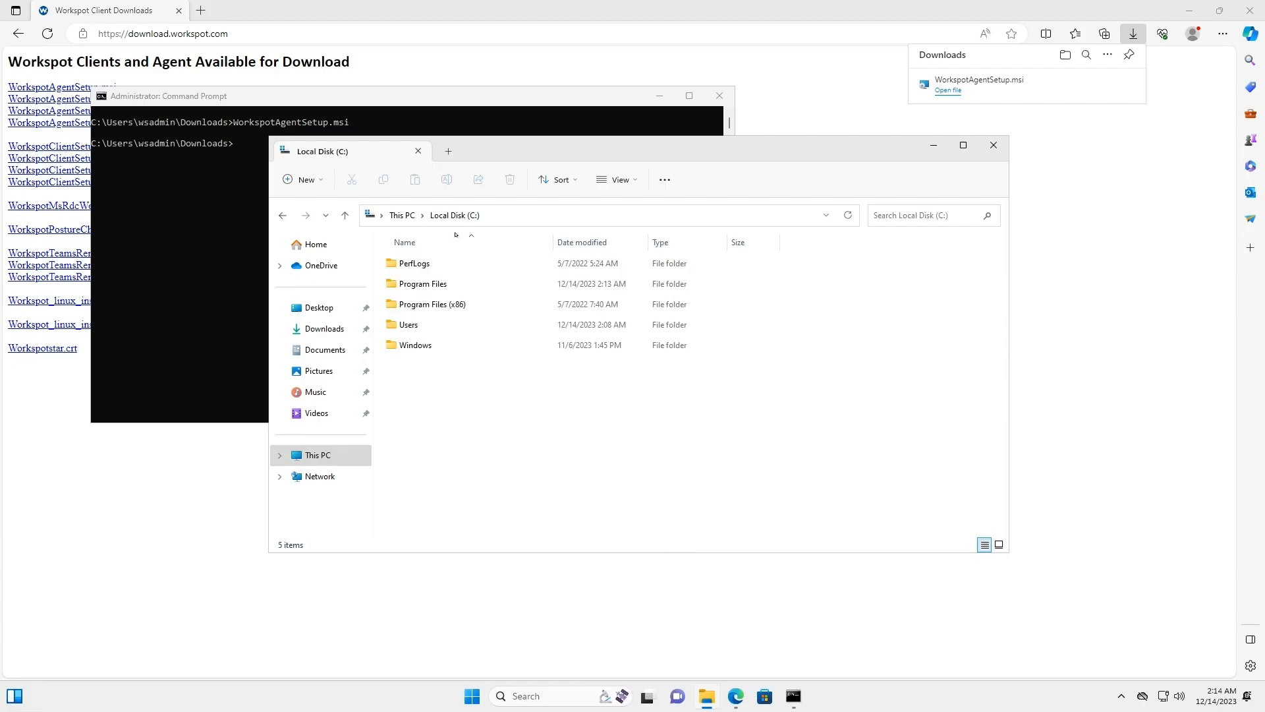
pyautogui.doubleClick(452, 285)
pyautogui.click(451, 488)
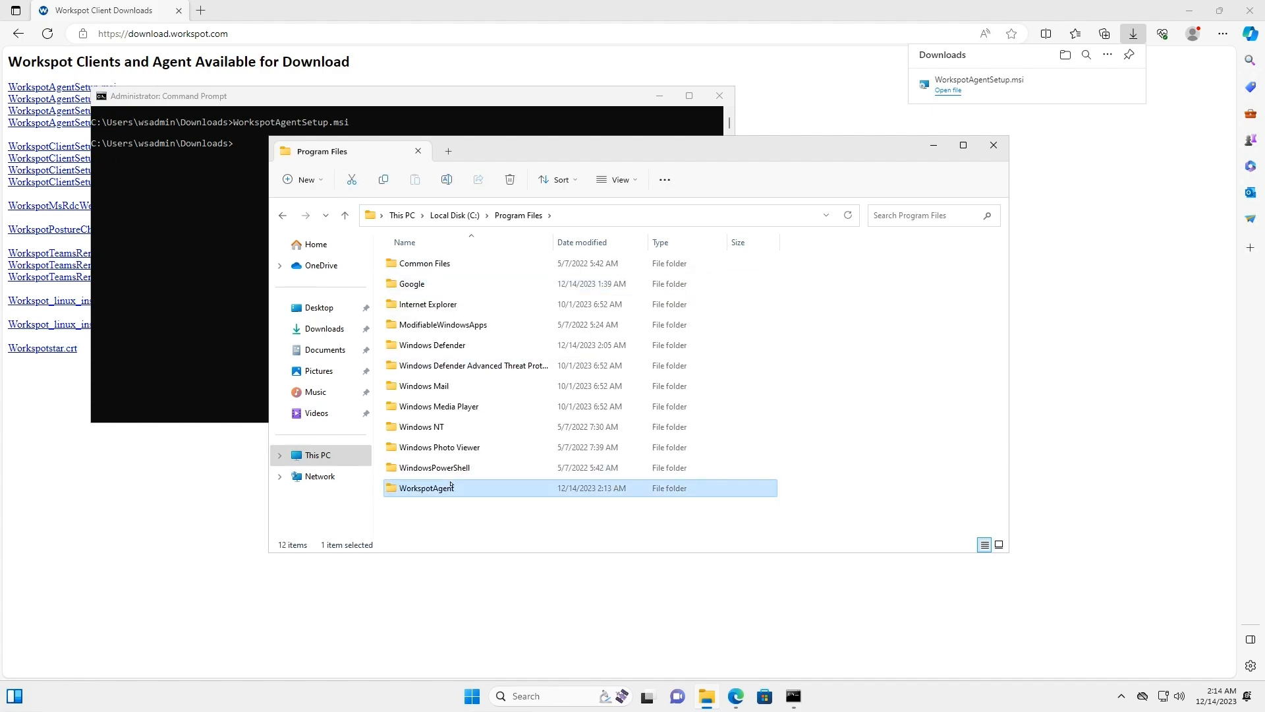
pyautogui.doubleClick(452, 488)
pyautogui.scroll(-3, 615, 460)
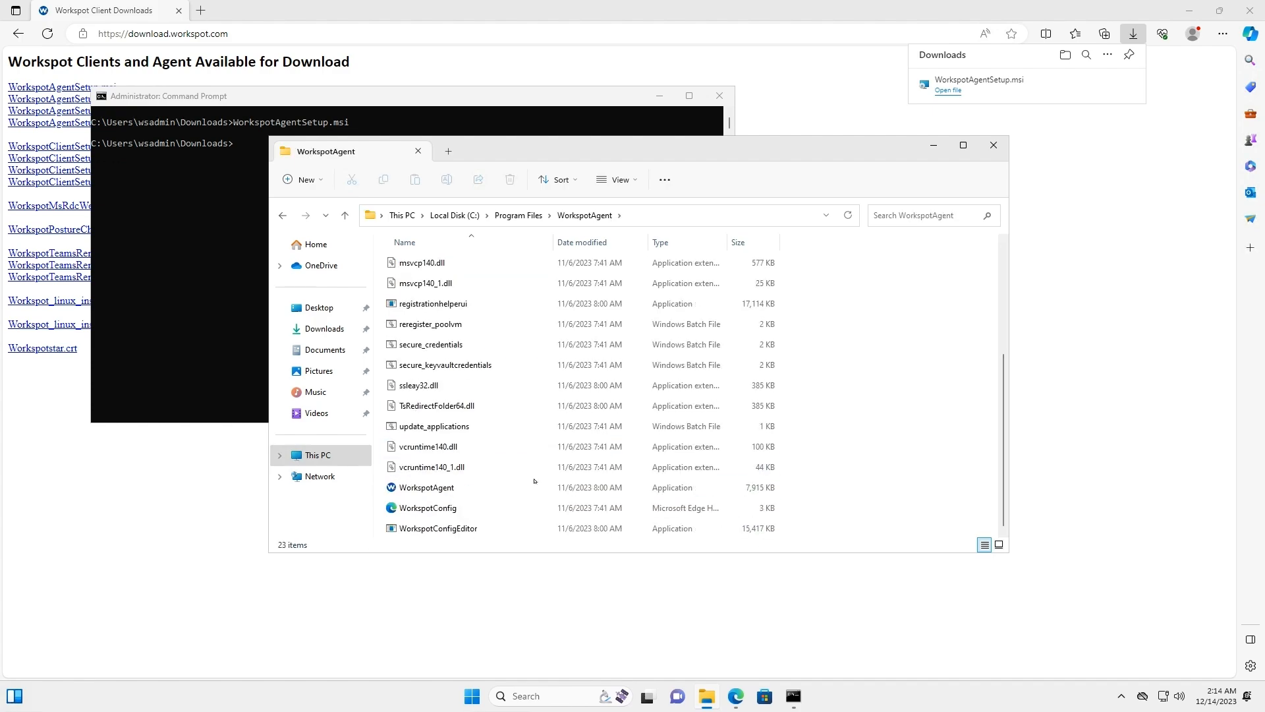
# - Launch WorkspotConfigEditor and enter service domain cv-wrkspt-gcp.local with the service account username and password
pyautogui.doubleClick(445, 528)
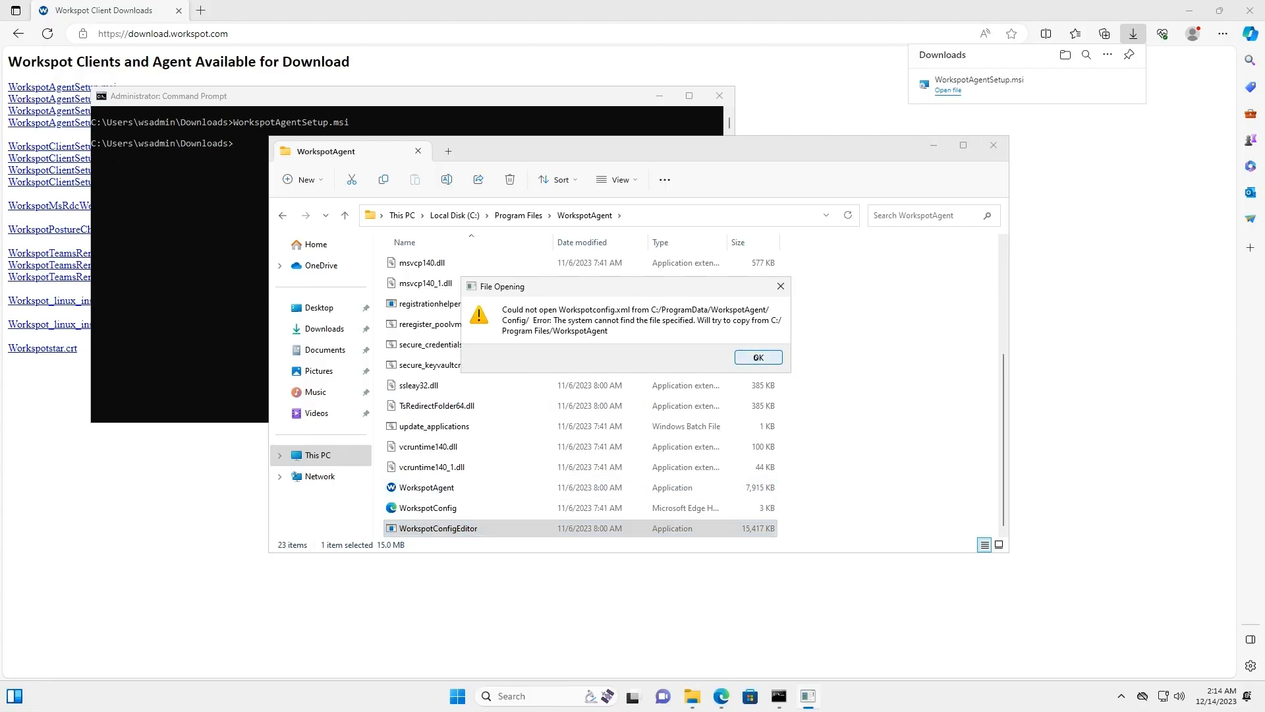
pyautogui.click(756, 358)
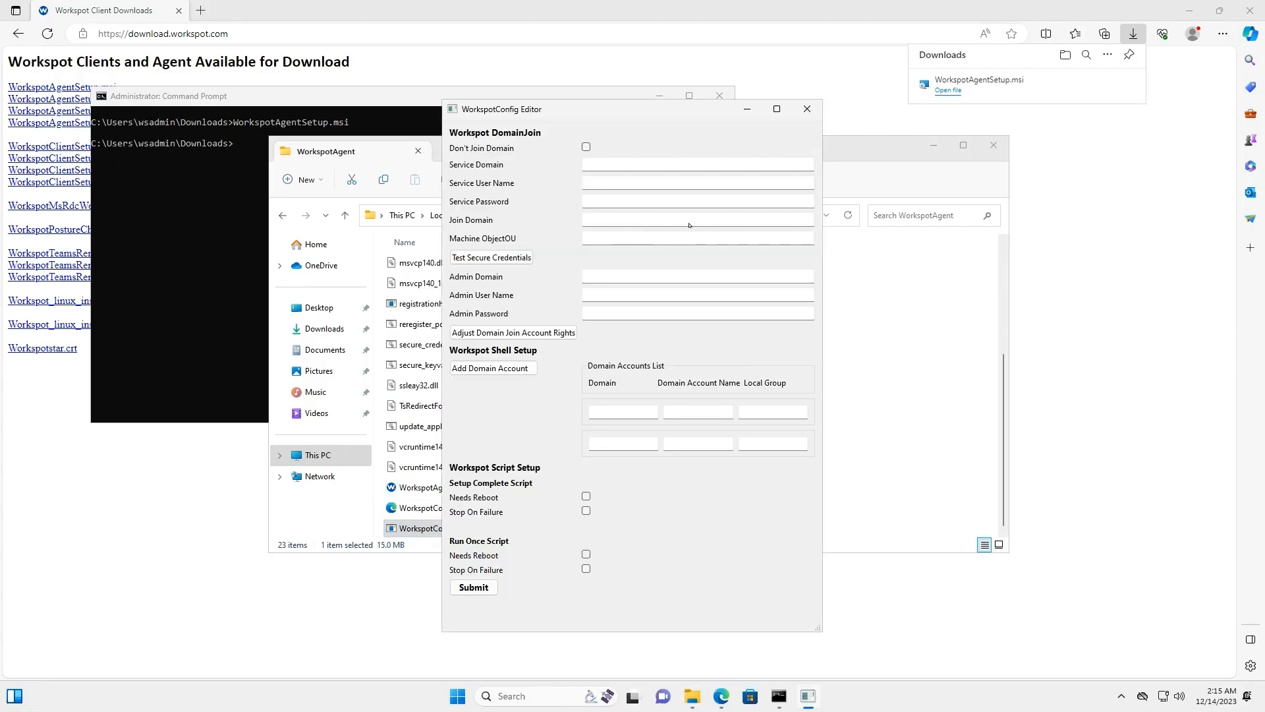
pyautogui.click(662, 162)
pyautogui.write('cv-wrkspt-gcp.local')
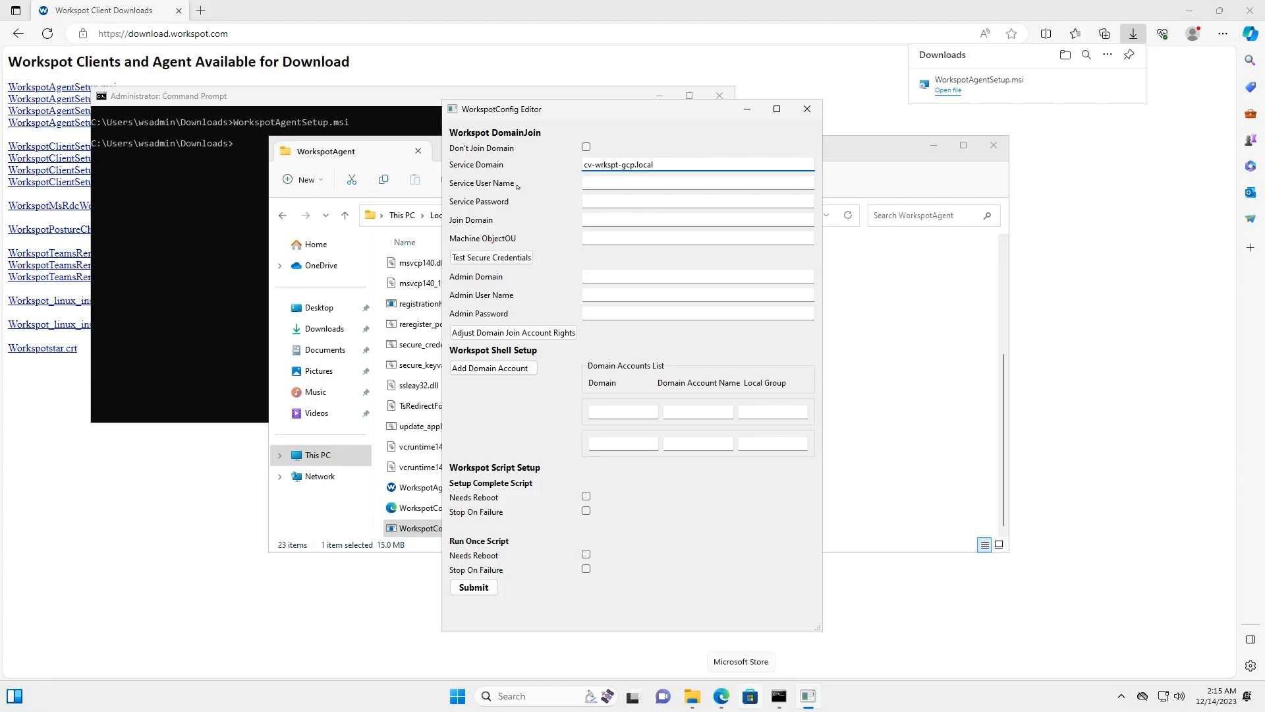
pyautogui.press('Tab')
pyautogui.write('setupadmin')
pyautogui.moveTo(779, 696)
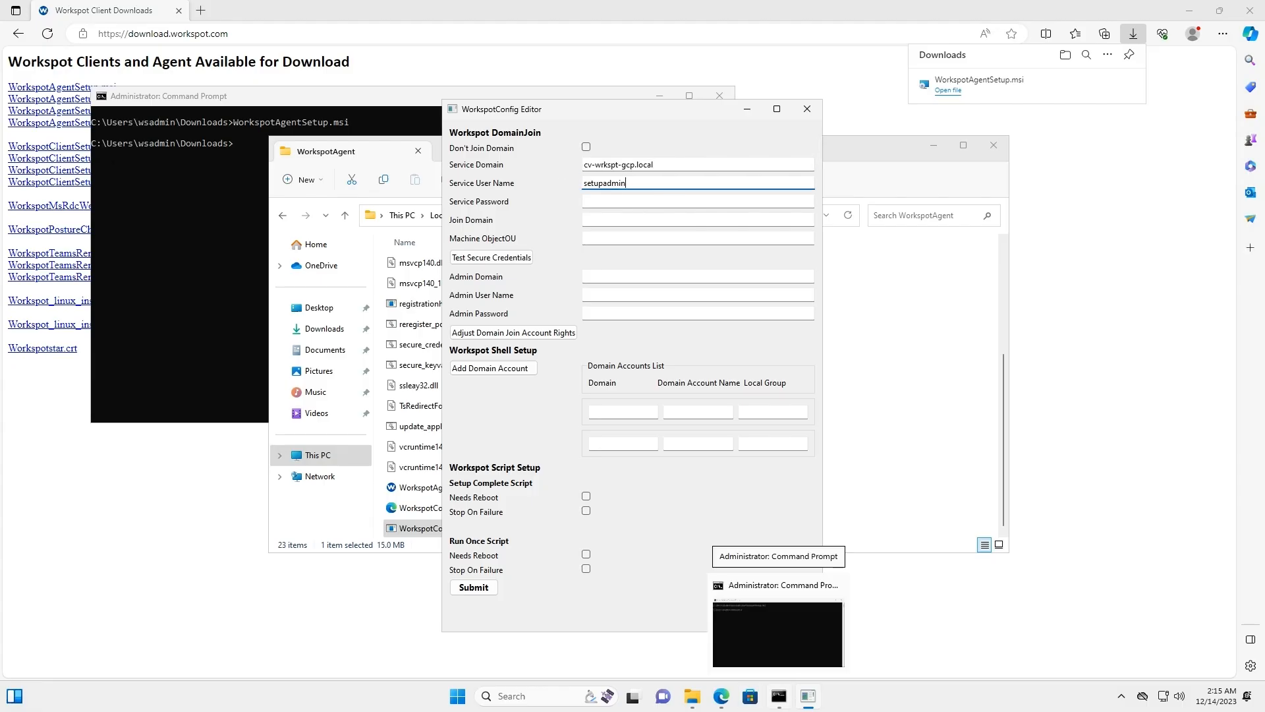
pyautogui.press('Tab')
pyautogui.hotkey('ctrl', 'v')
# - Set join domain to cv-wrkspt-gcp.local, fill in the machine OU, and save to WorkspotConfig.xml
pyautogui.hotkey('shift', 'Tab')
pyautogui.hotkey('shift', 'Tab')
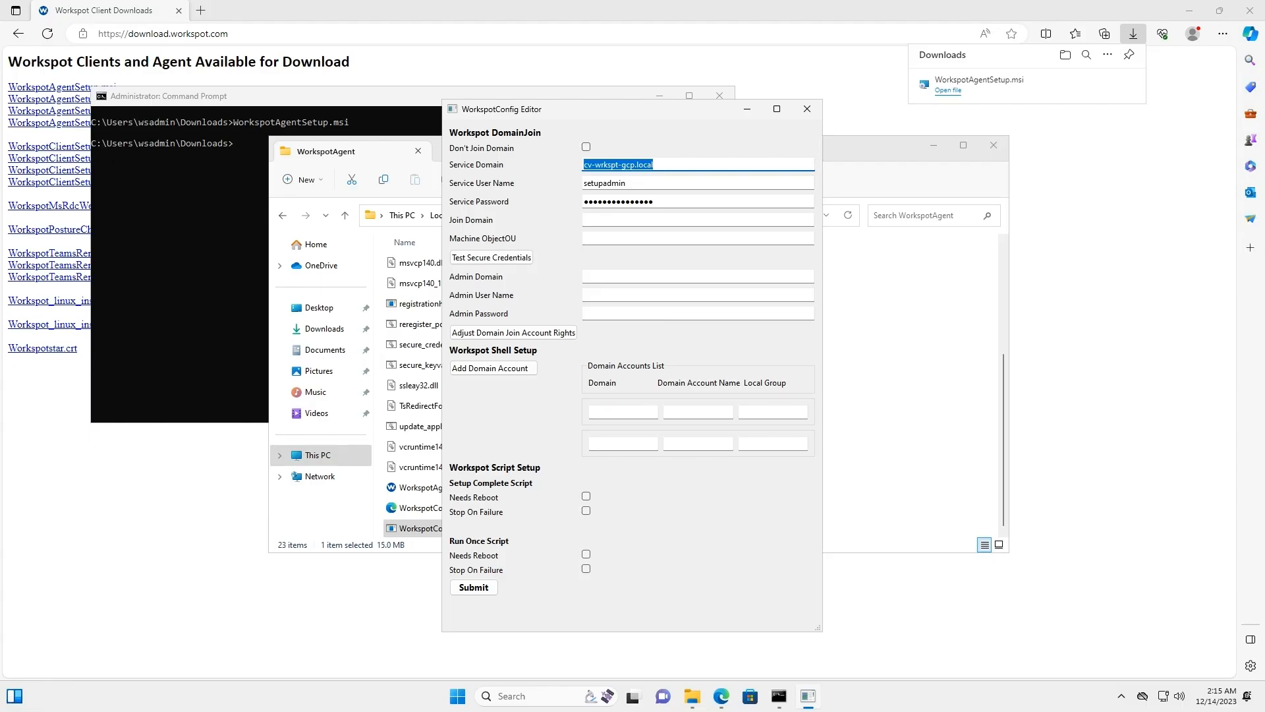
pyautogui.hotkey('ctrl', 'c')
pyautogui.press('Tab')
pyautogui.press('Tab')
pyautogui.press('Tab')
pyautogui.hotkey('ctrl', 'v')
pyautogui.moveTo(721, 696)
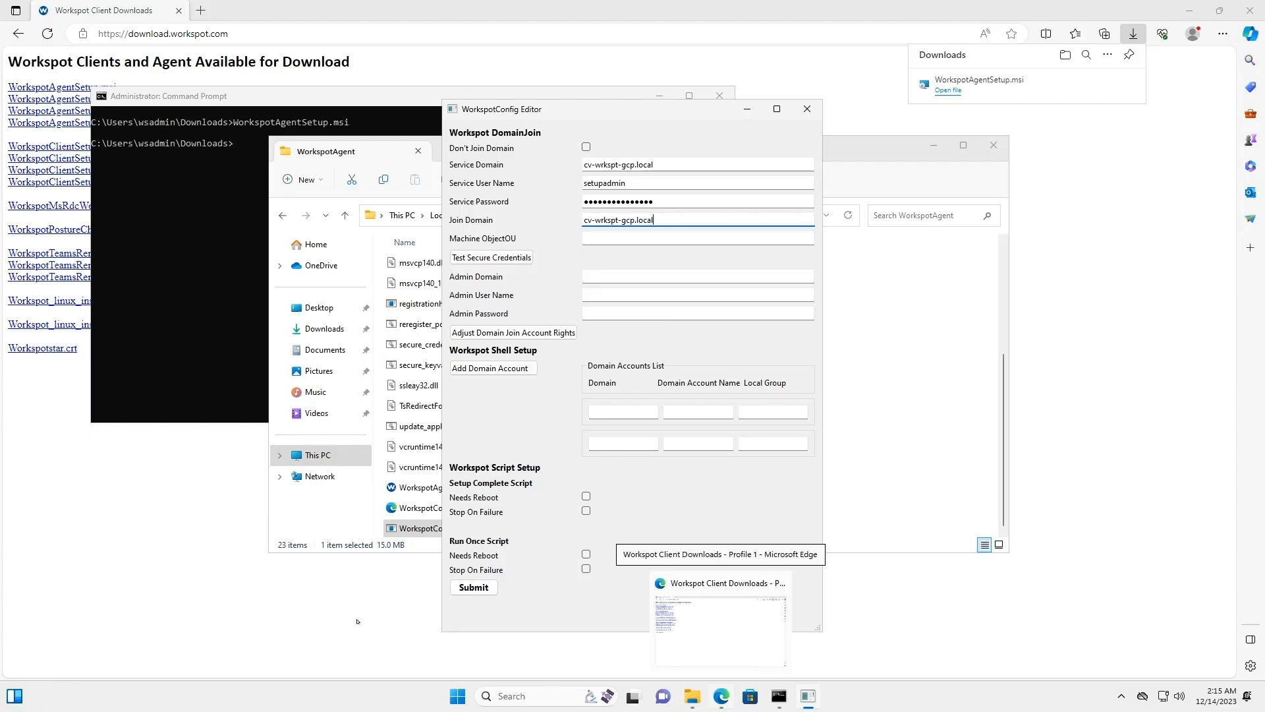
pyautogui.press('Tab')
pyautogui.hotkey('ctrl', 'v')
pyautogui.click(472, 587)
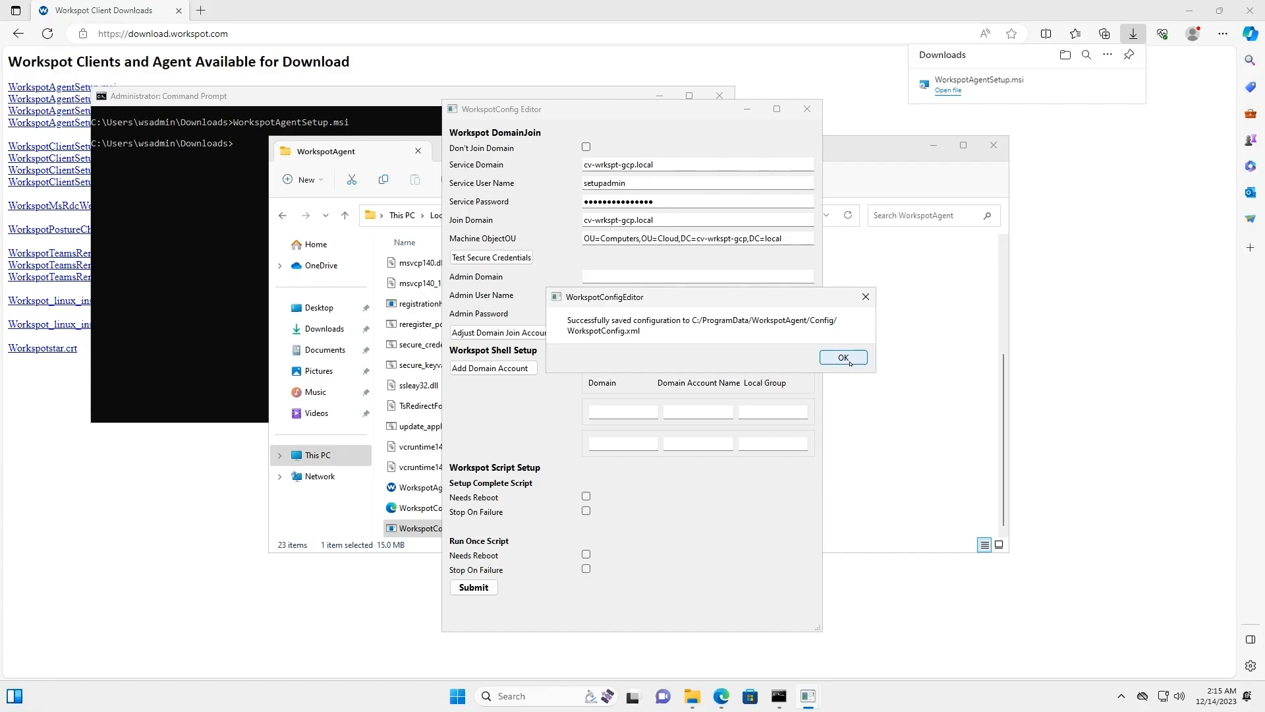
pyautogui.click(849, 360)
# - Shut down the remote Windows template VM from the Start menu and dismiss the session-ended message
pyautogui.click(461, 696)
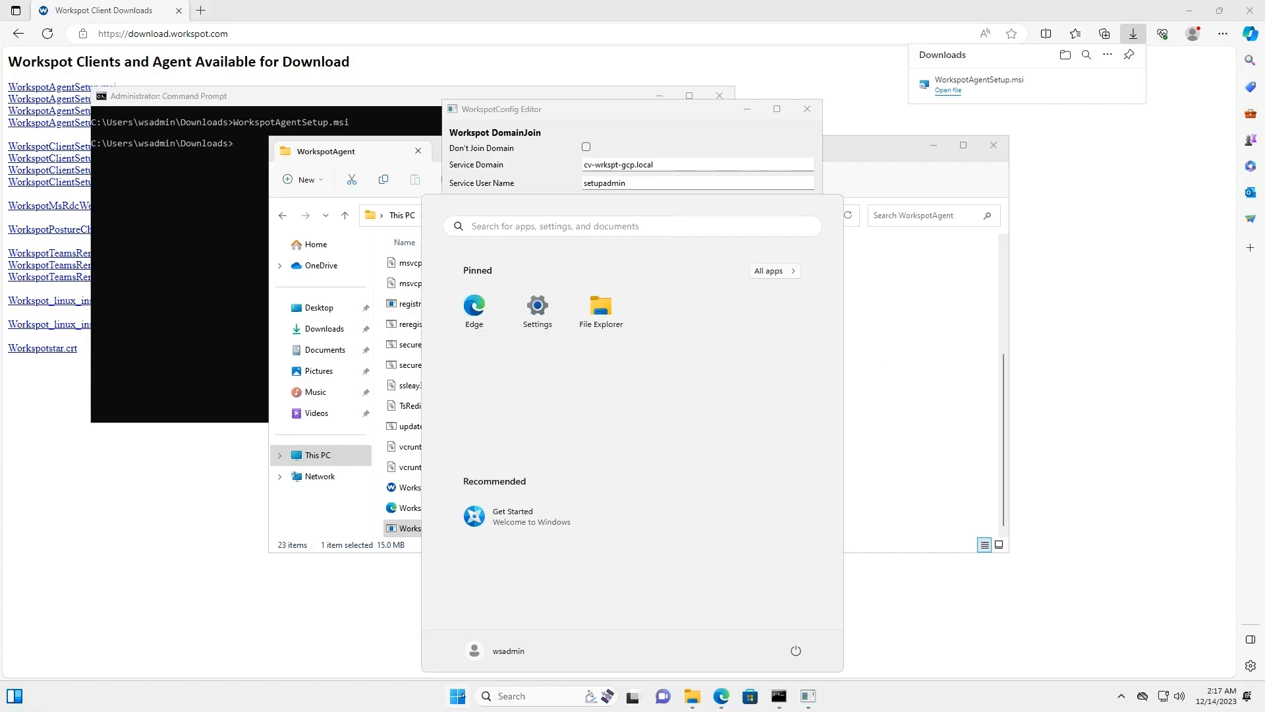
pyautogui.click(796, 651)
pyautogui.click(794, 601)
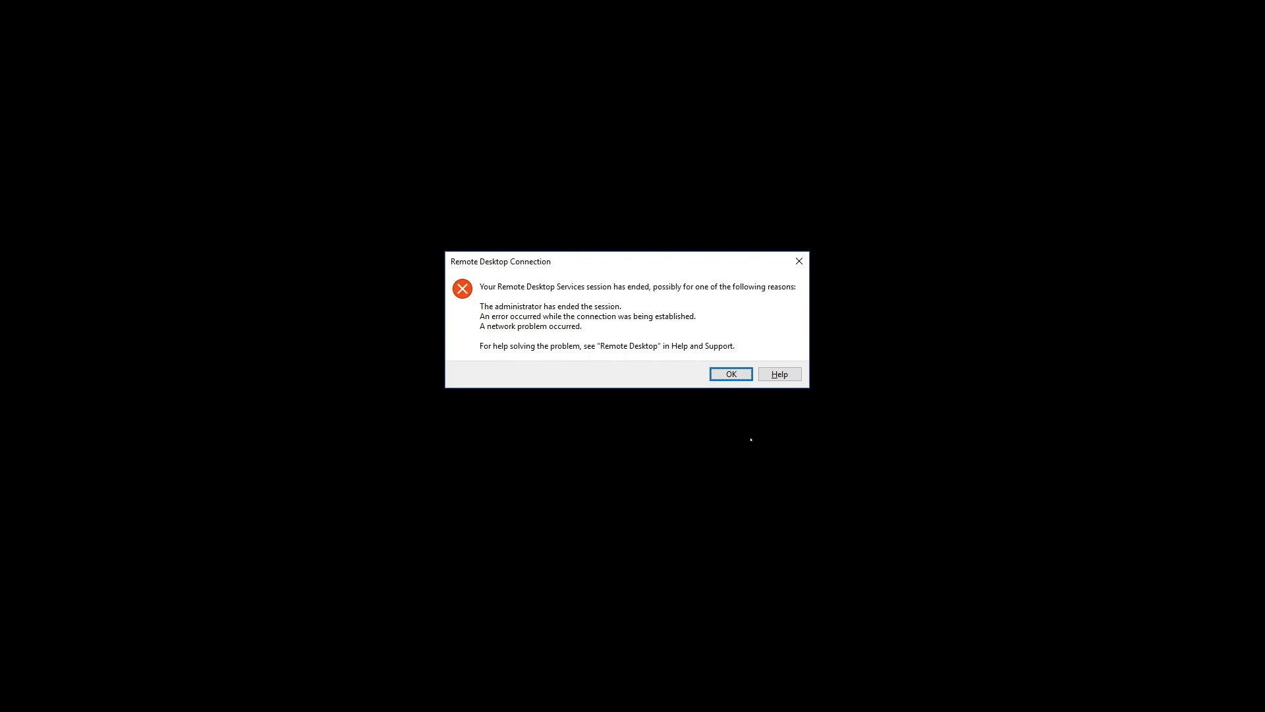
pyautogui.press('Return')
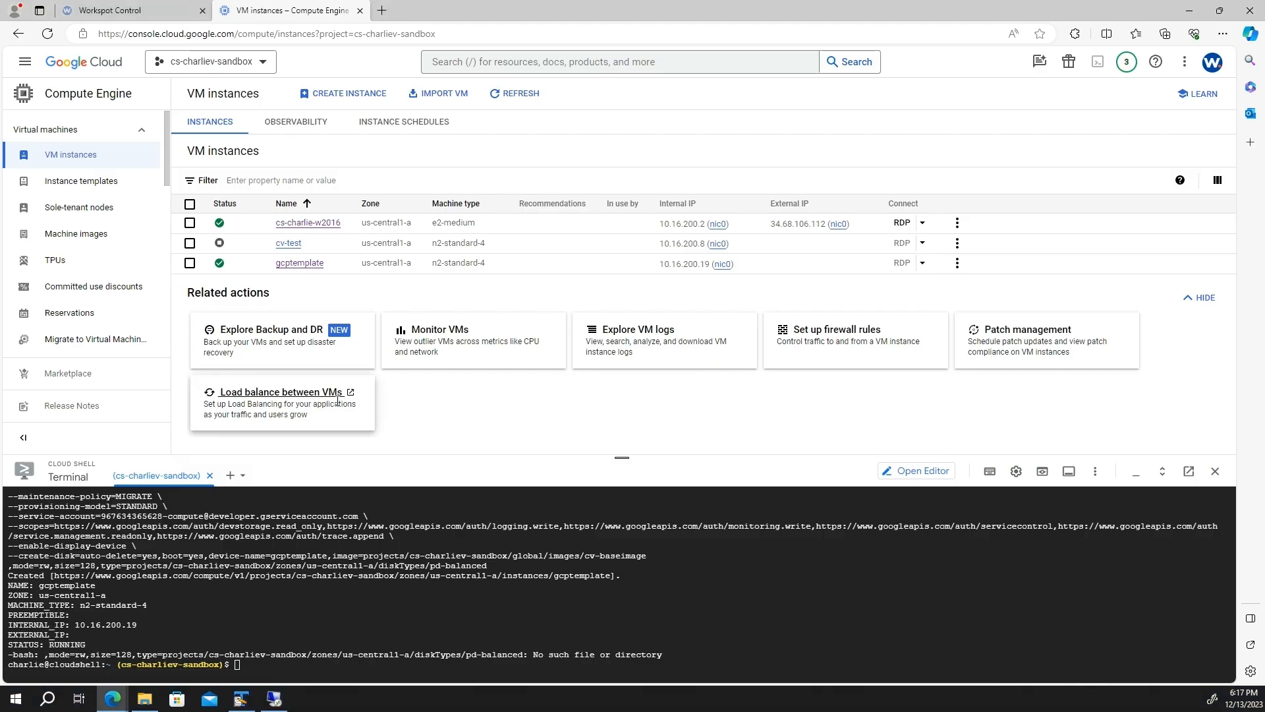
# - Stop the gcptemplate VM instance
pyautogui.click(300, 264)
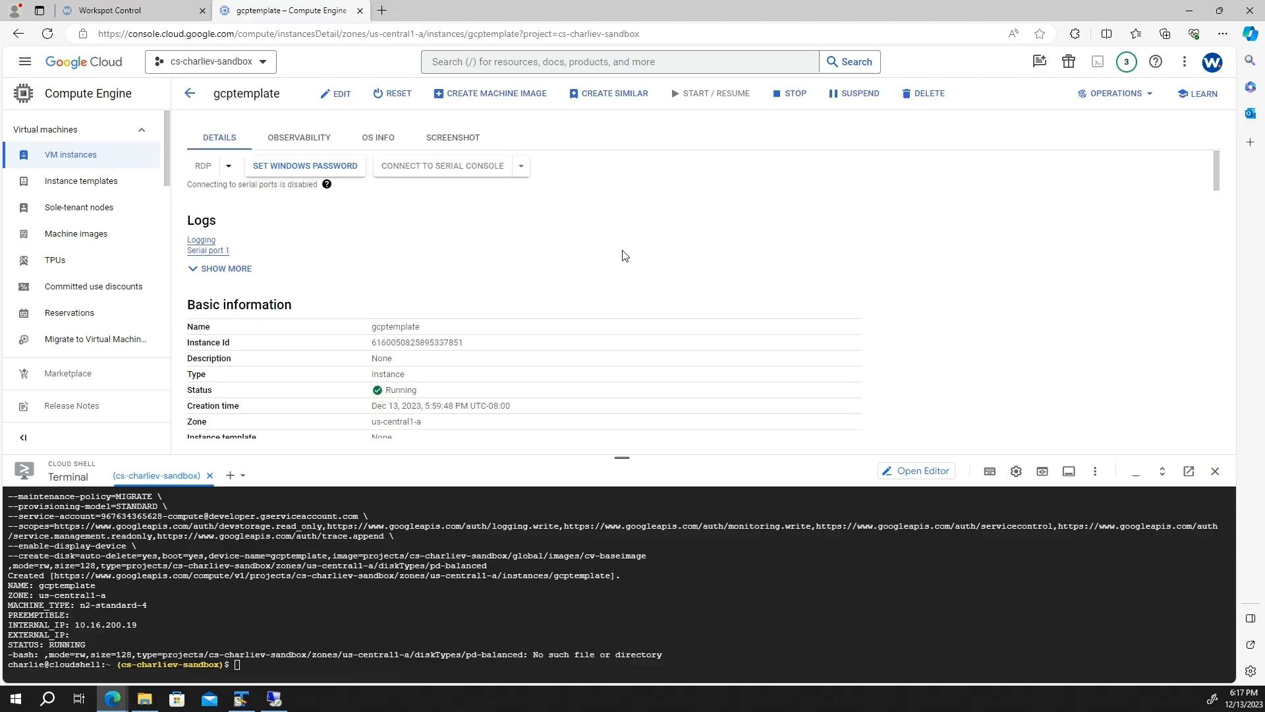
pyautogui.click(795, 93)
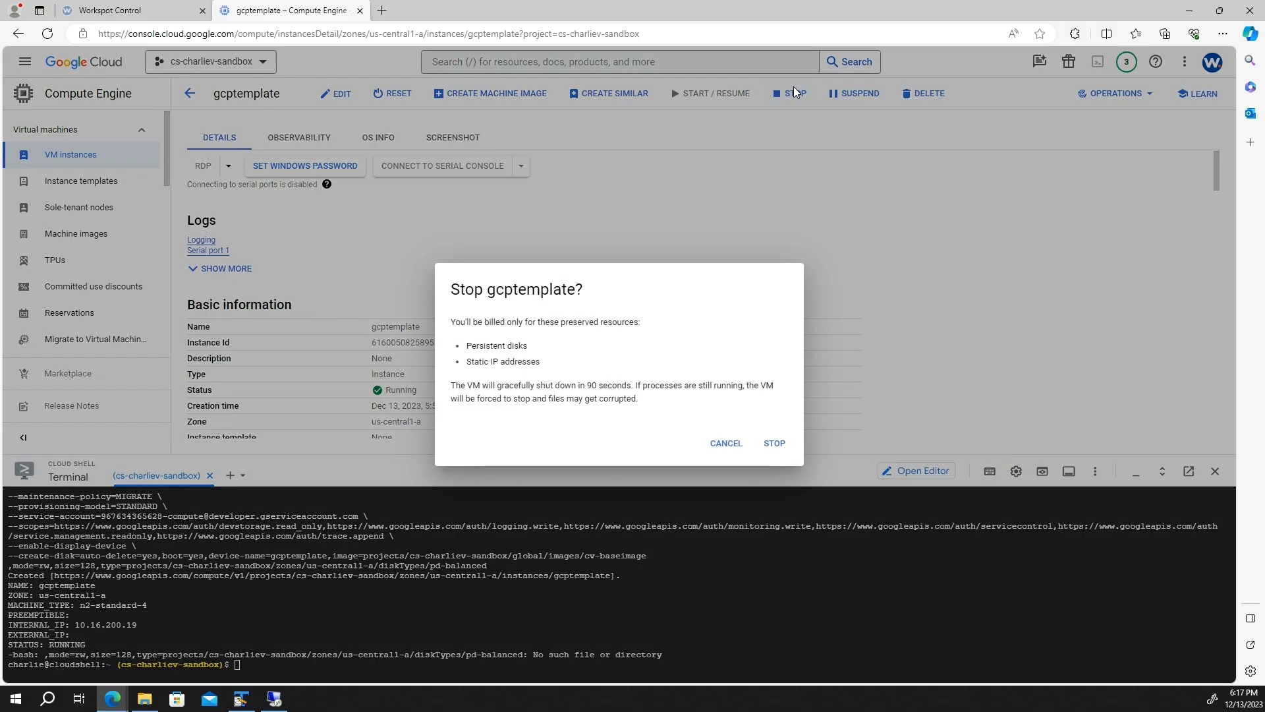
pyautogui.click(773, 443)
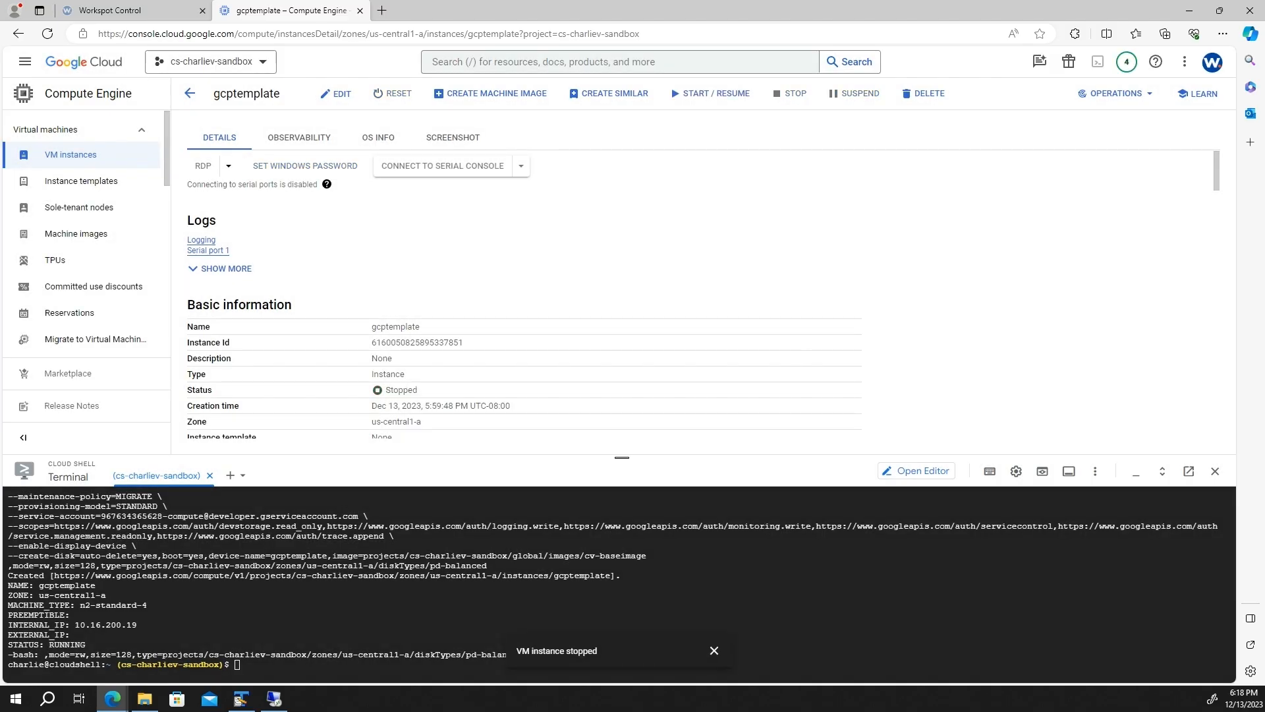
# - Open the details page of gcptemplate's 26 GB boot disk from the Storage section
pyautogui.scroll(-5, 1067, 338)
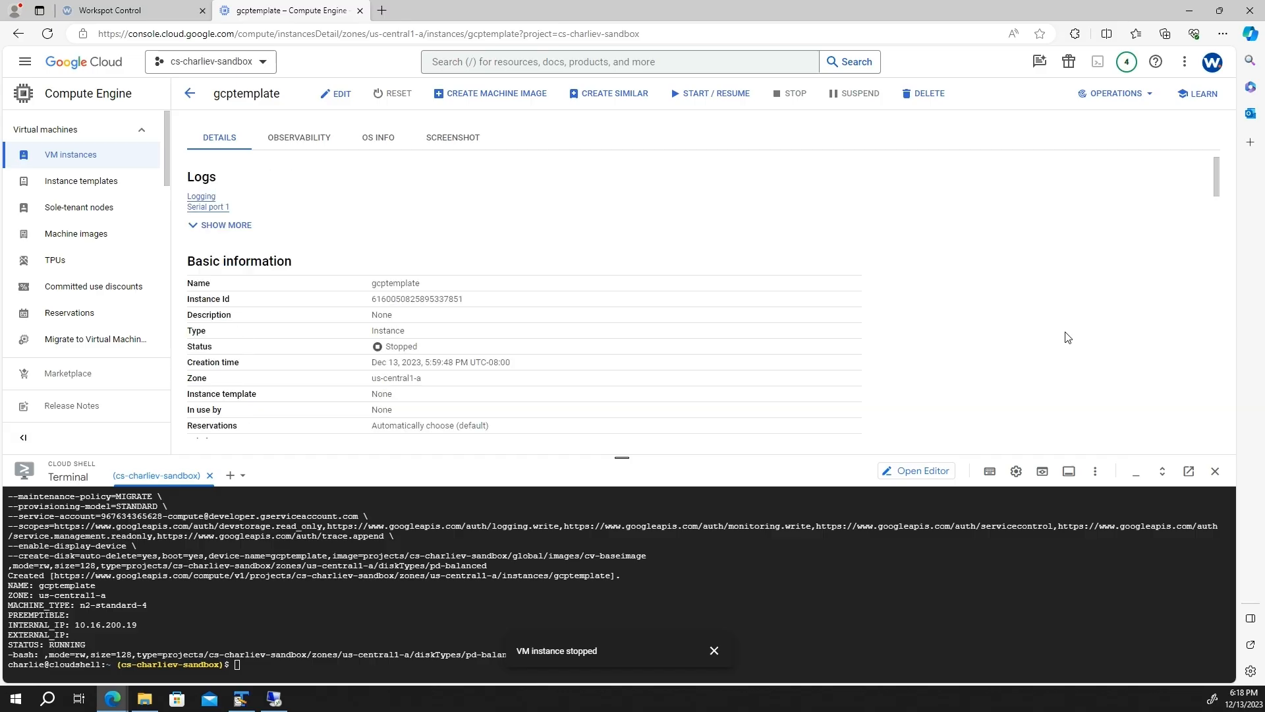
pyautogui.scroll(-6, 1067, 338)
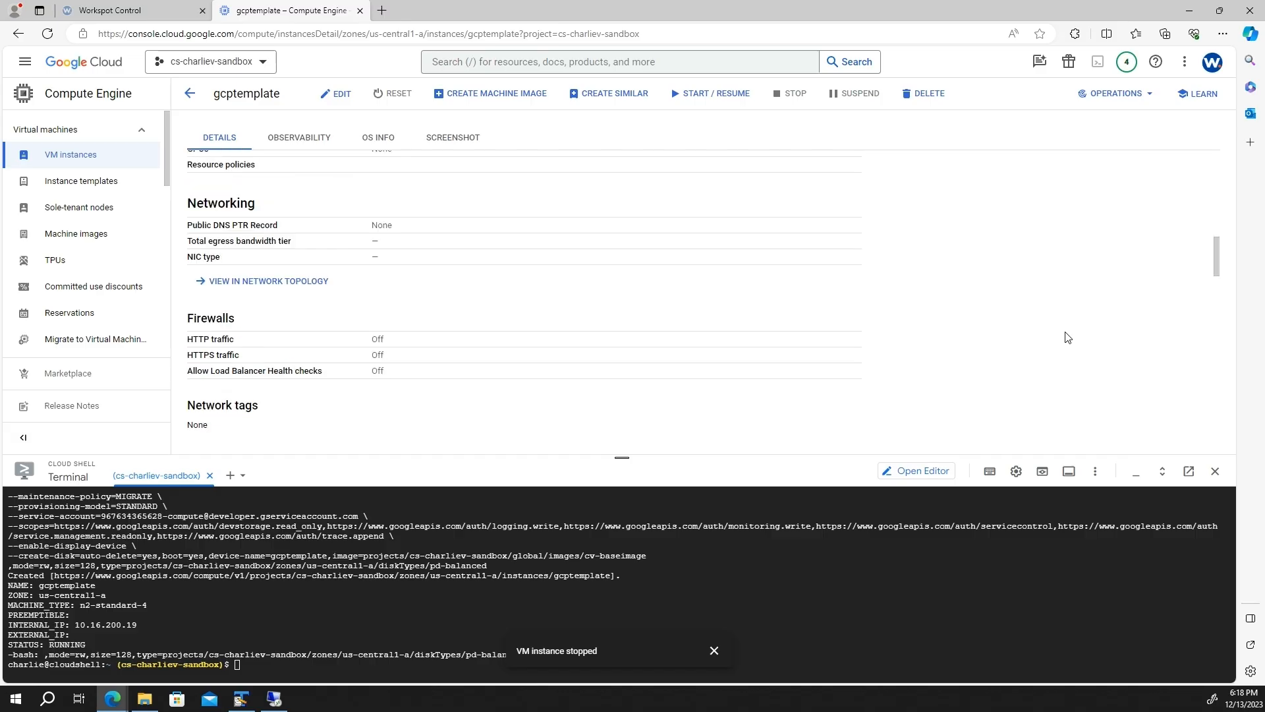
pyautogui.scroll(-5, 1068, 337)
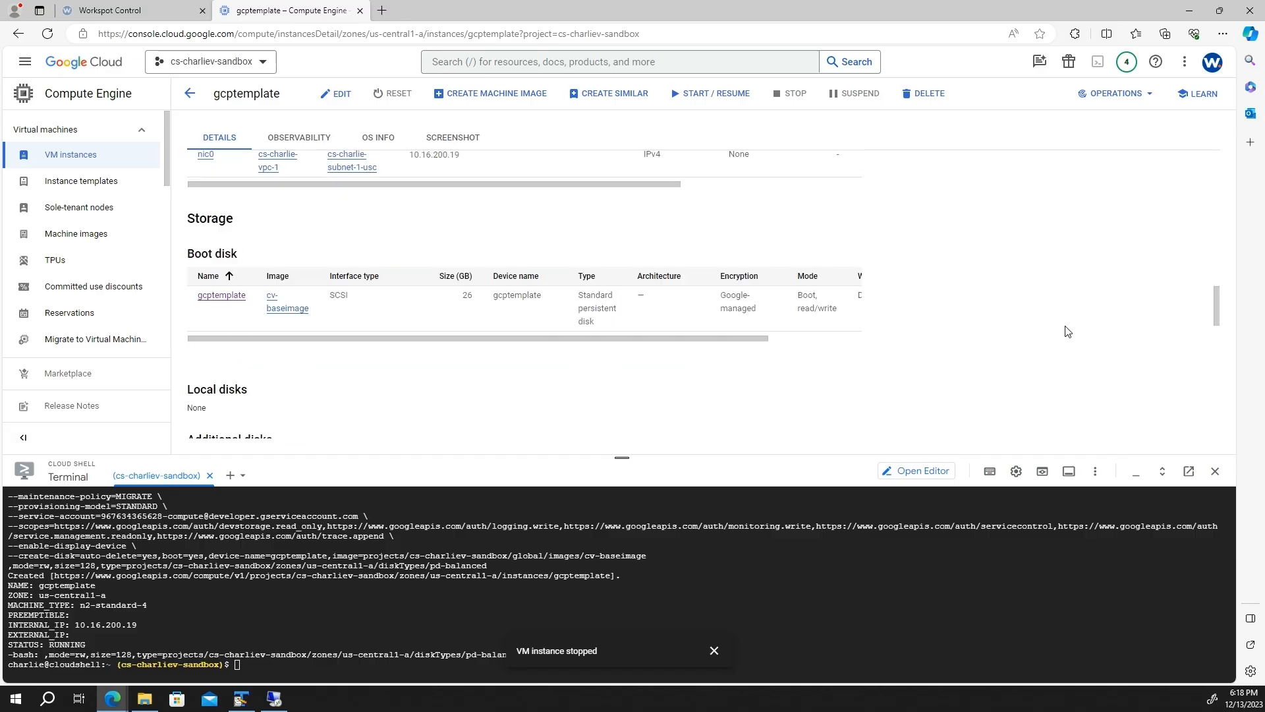
pyautogui.click(225, 297)
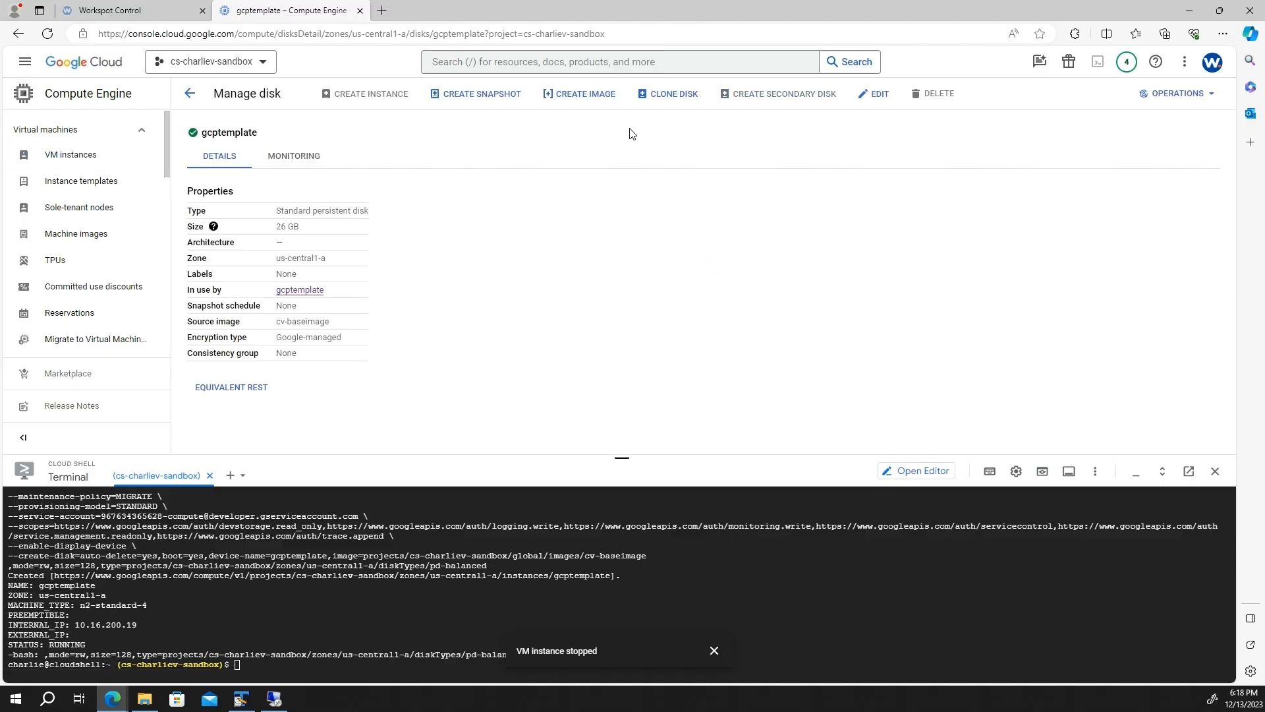
# - Create an image named gcptemplate from the gcptemplate boot disk
pyautogui.click(600, 97)
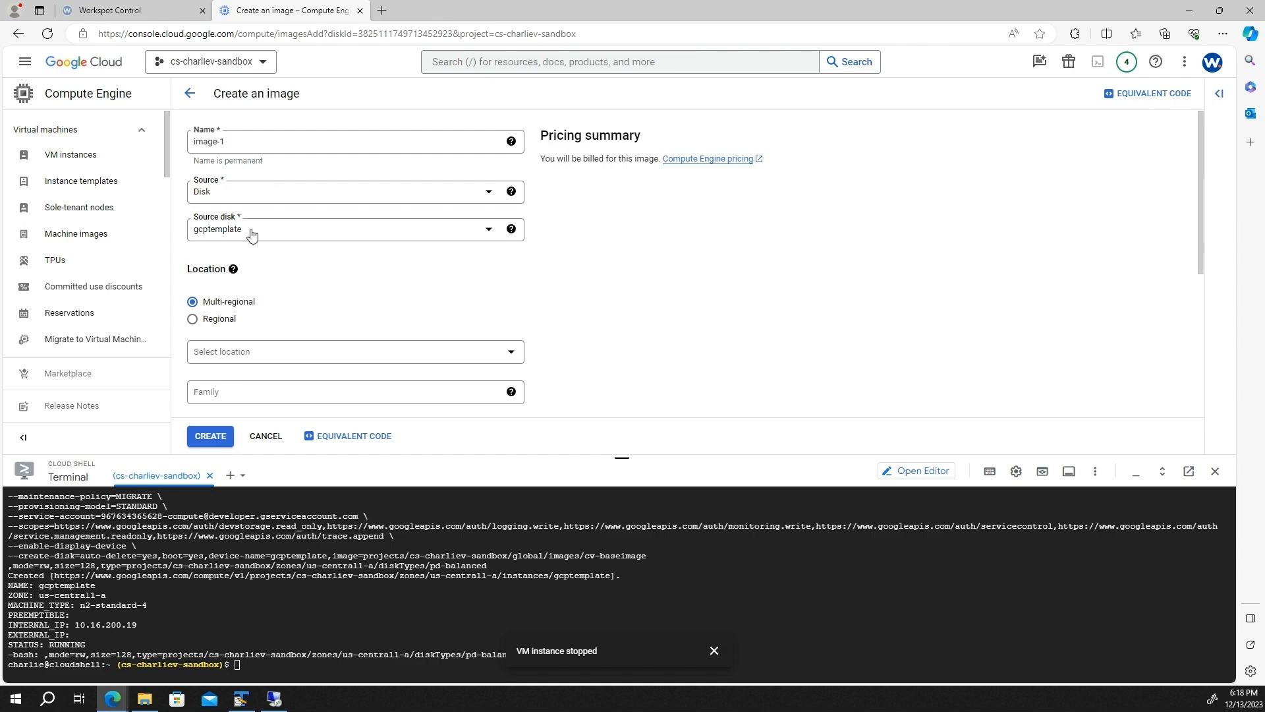
pyautogui.doubleClick(251, 145)
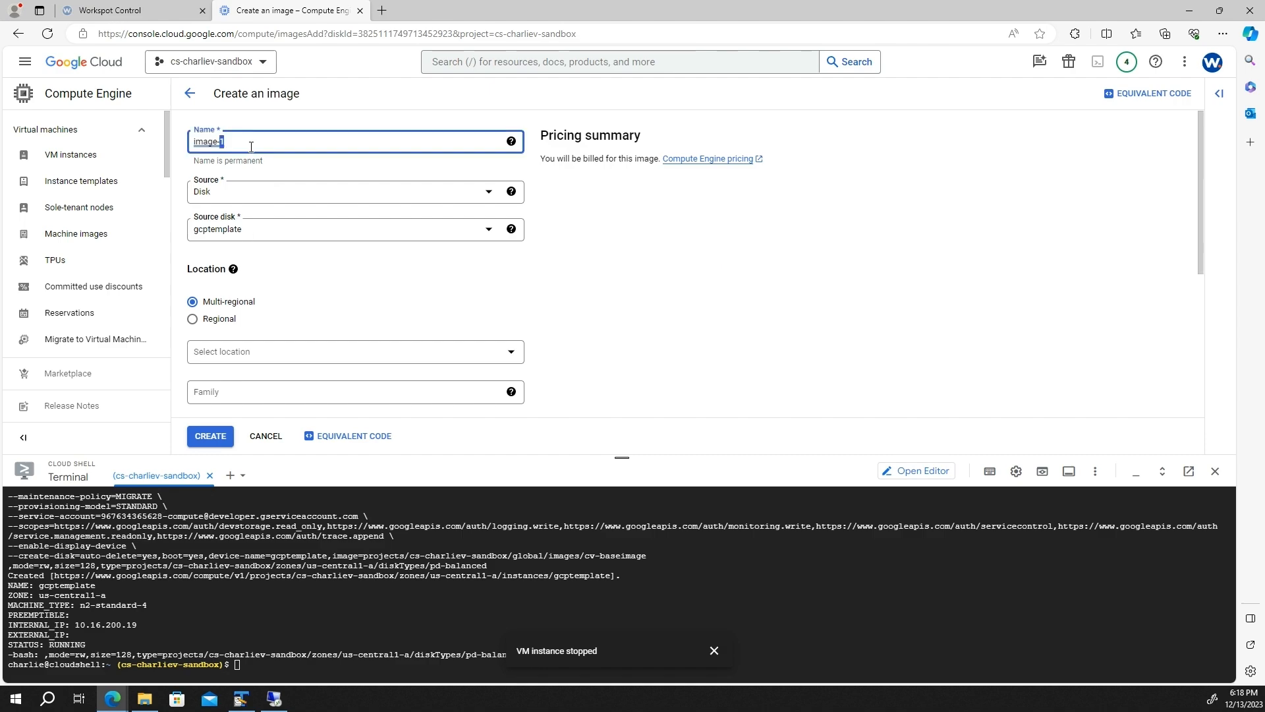
pyautogui.hotkey('ctrl', 'a')
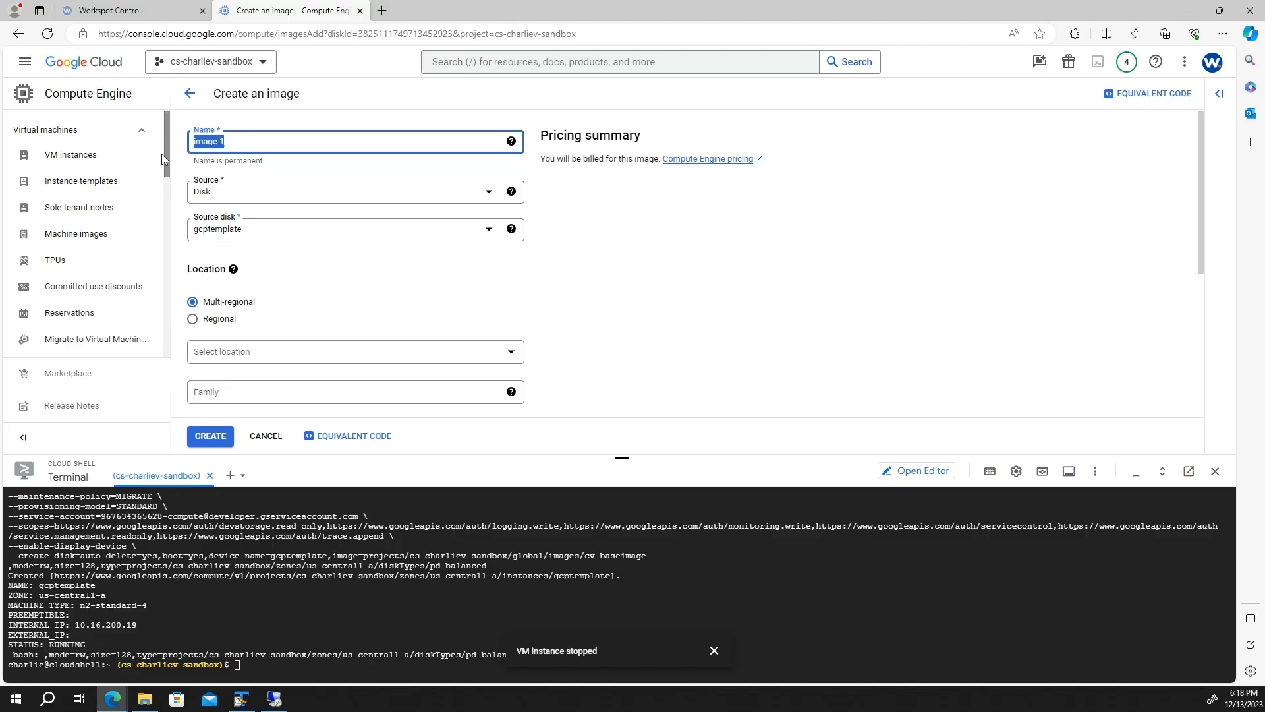
pyautogui.write('gcptemplate')
pyautogui.scroll(-2, 674, 325)
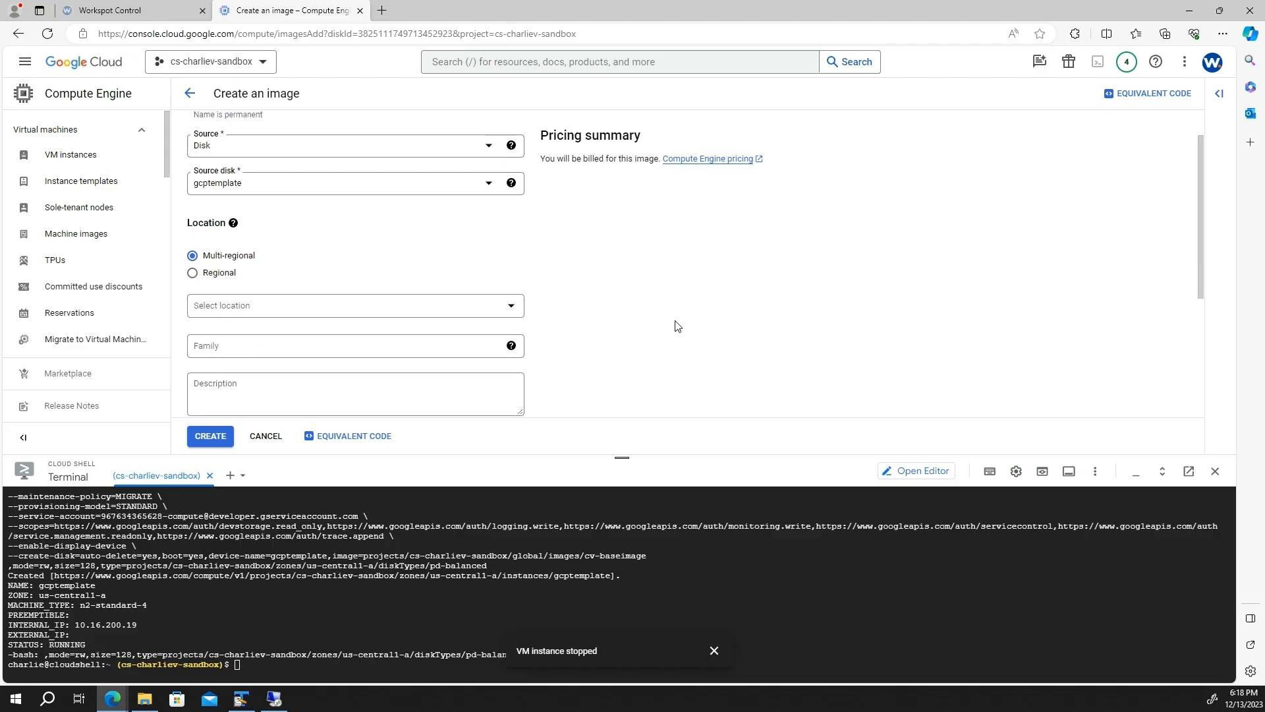
pyautogui.click(211, 437)
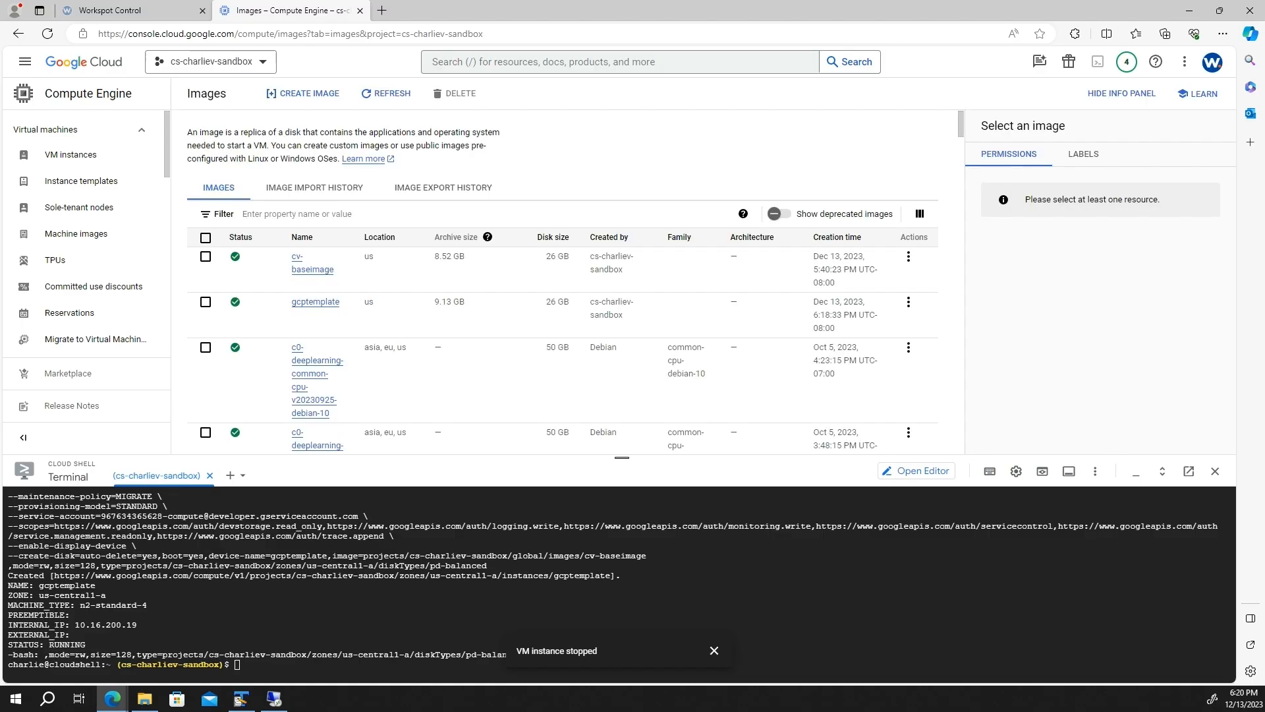
# - Run gcloud compute instance-templates create gcptemplate in Cloud Shell using the gcptemplate image
pyautogui.hotkey('ctrl', 'v')
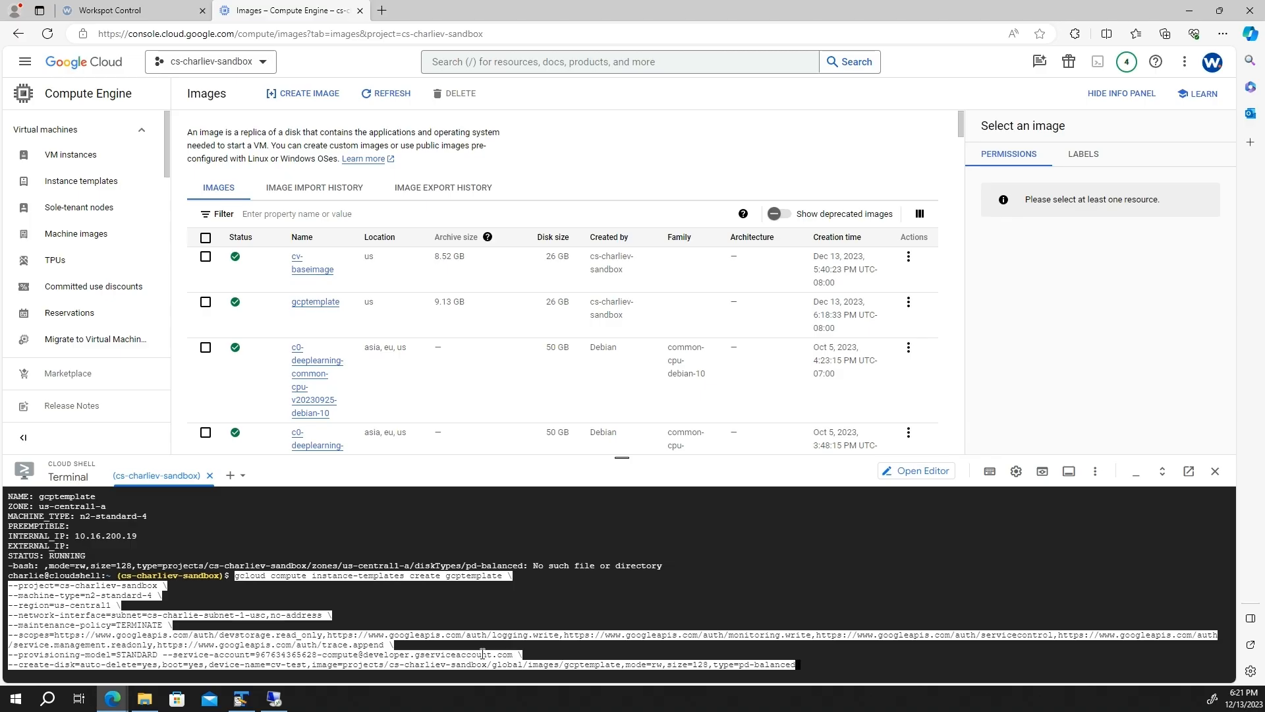
pyautogui.press('Return')
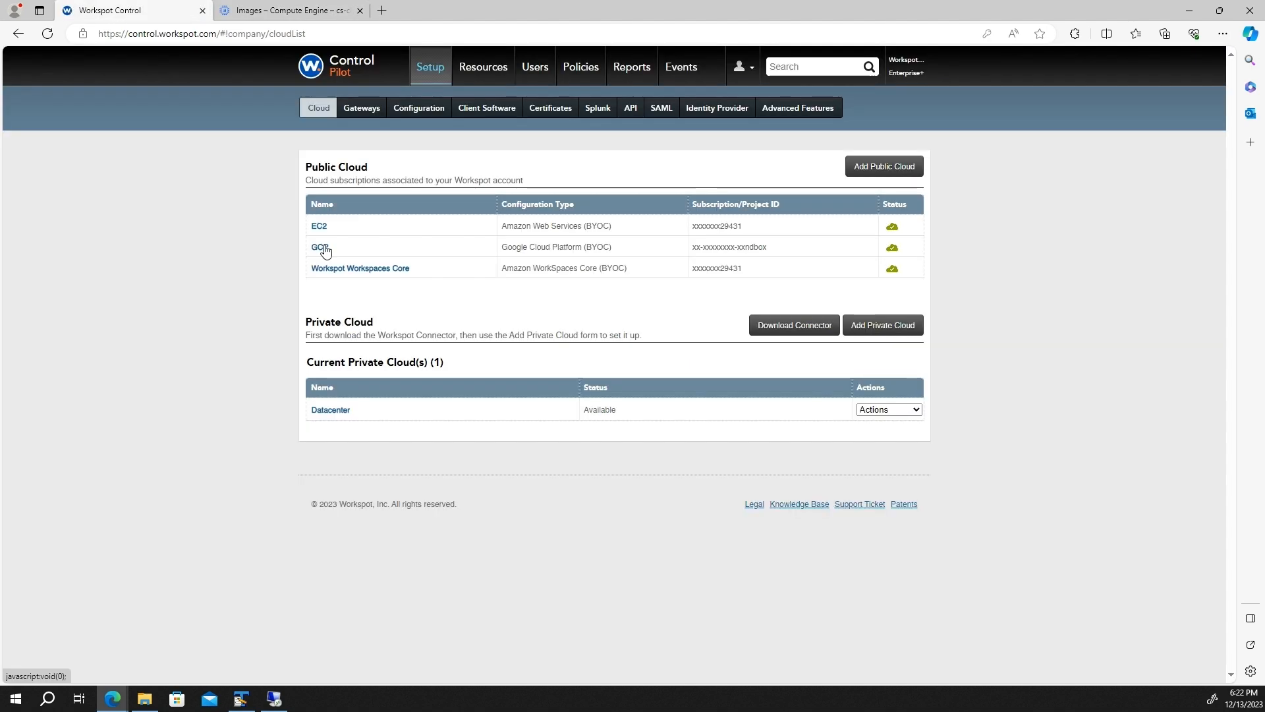
# - In the GCP subscription, search the available templates and register the gcptemplate image
pyautogui.click(320, 248)
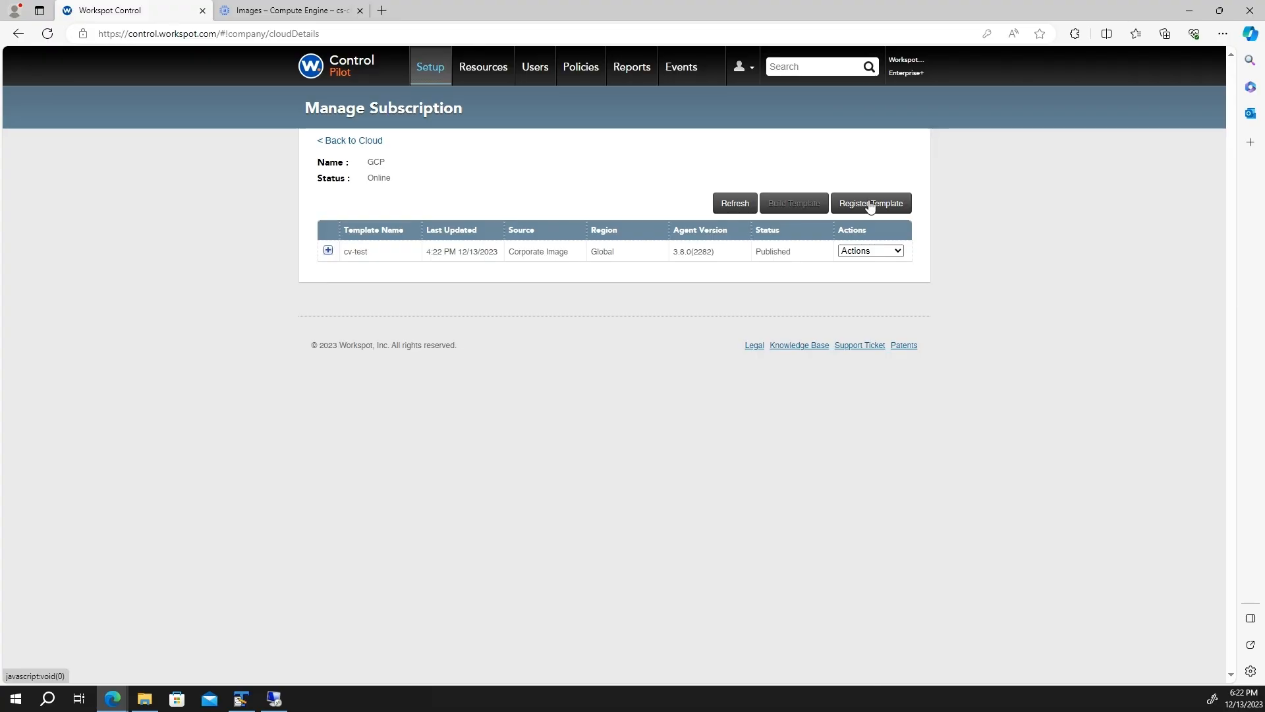
pyautogui.click(870, 205)
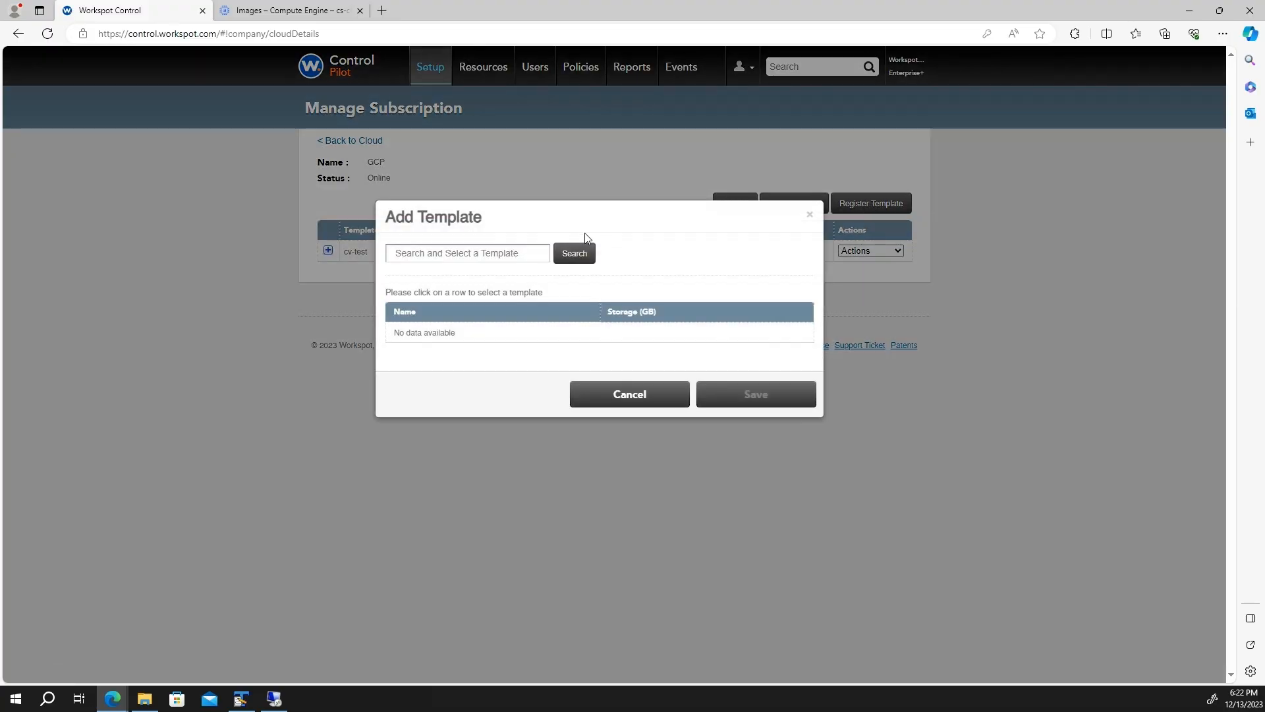
pyautogui.click(588, 258)
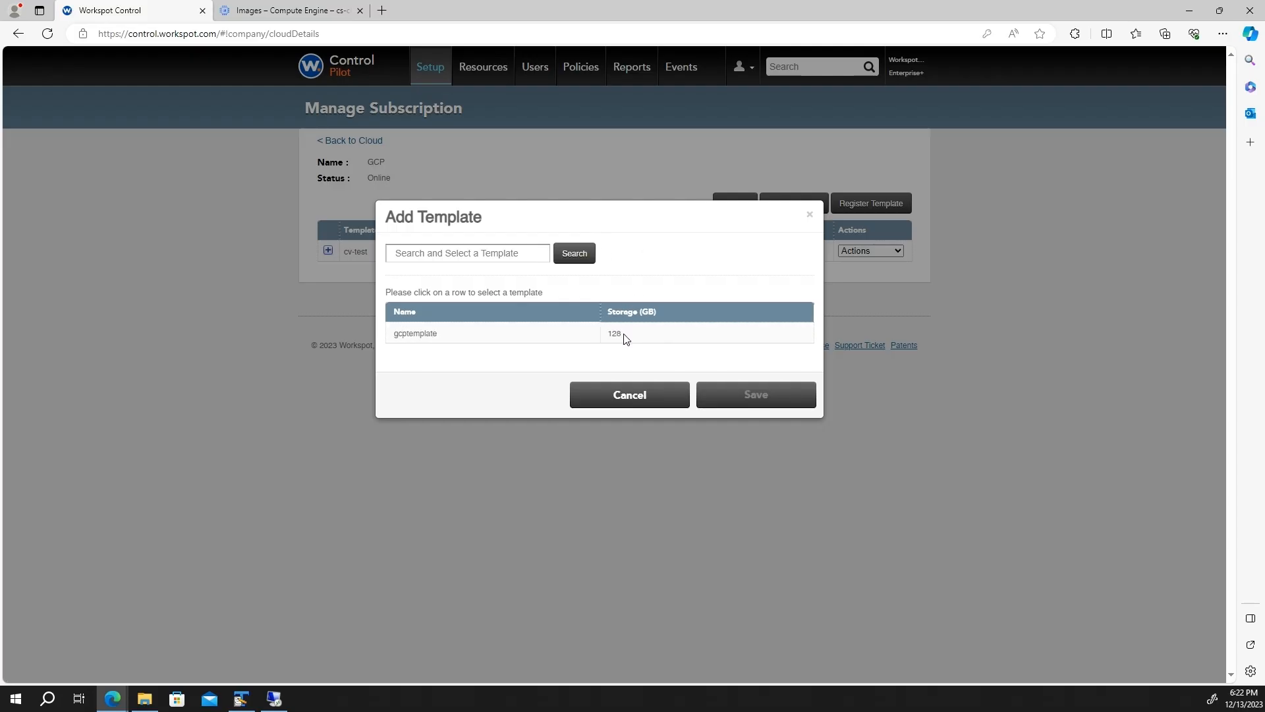
pyautogui.click(626, 339)
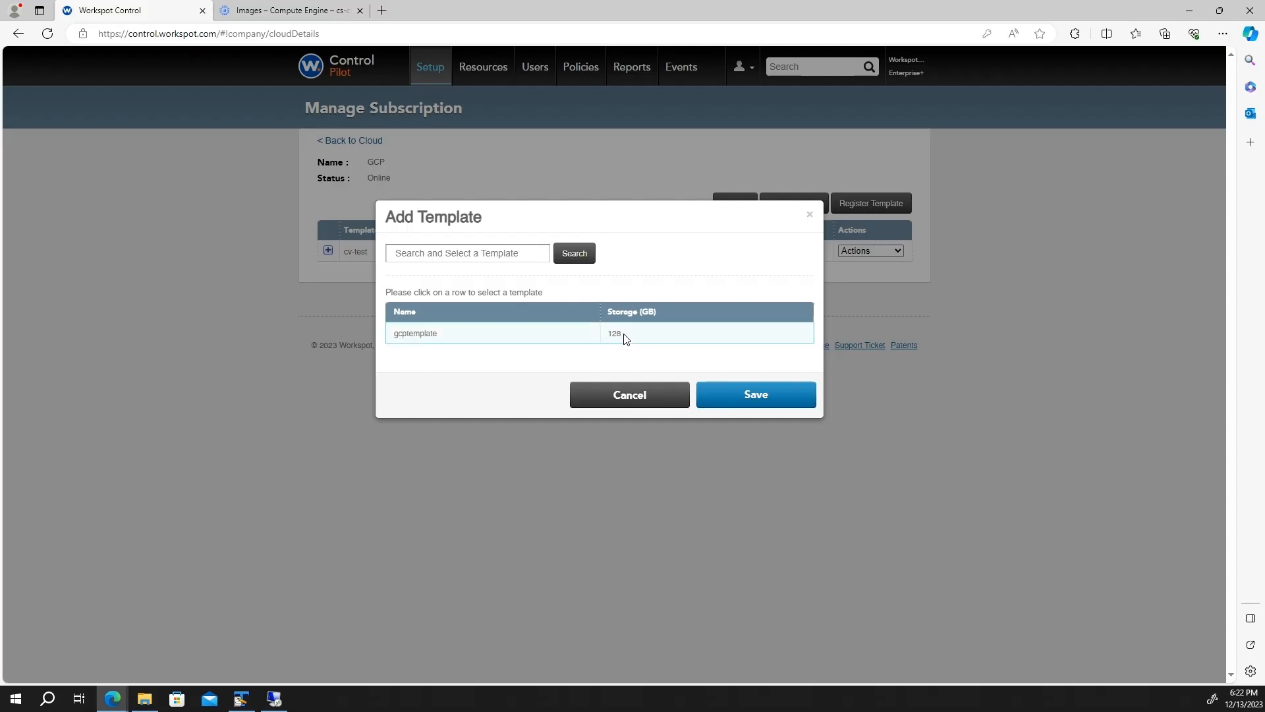
pyautogui.click(744, 391)
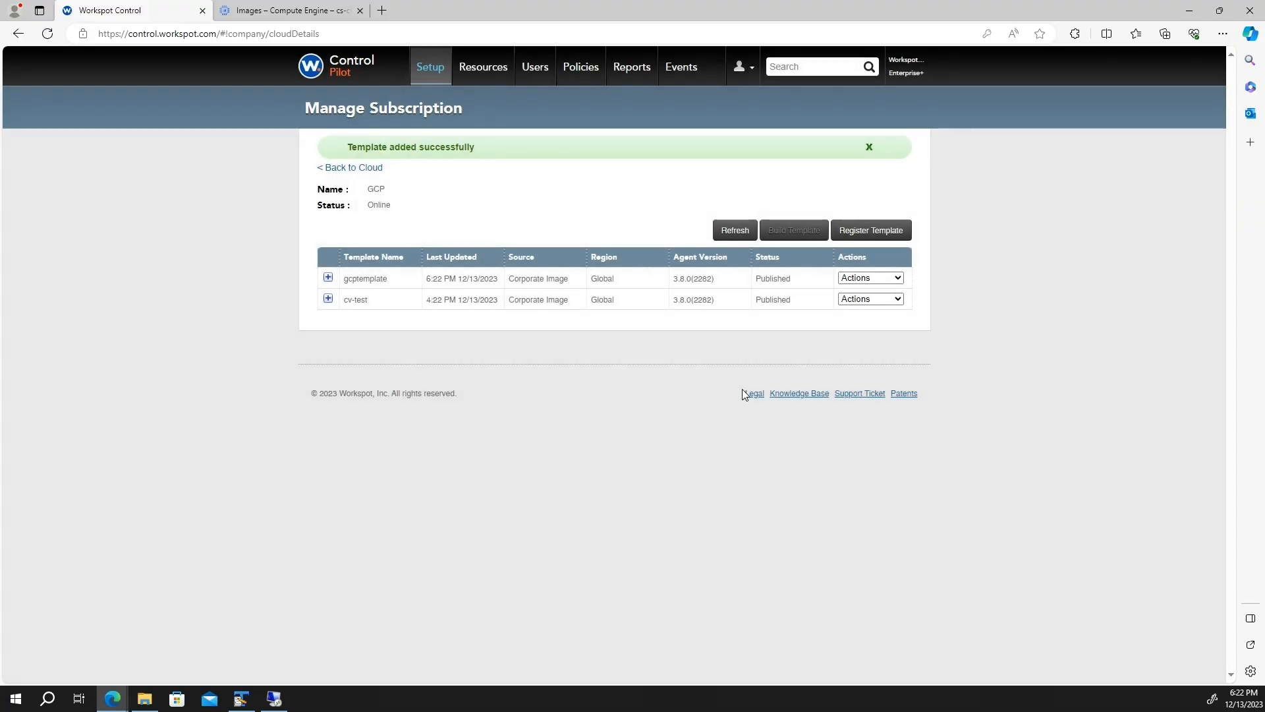